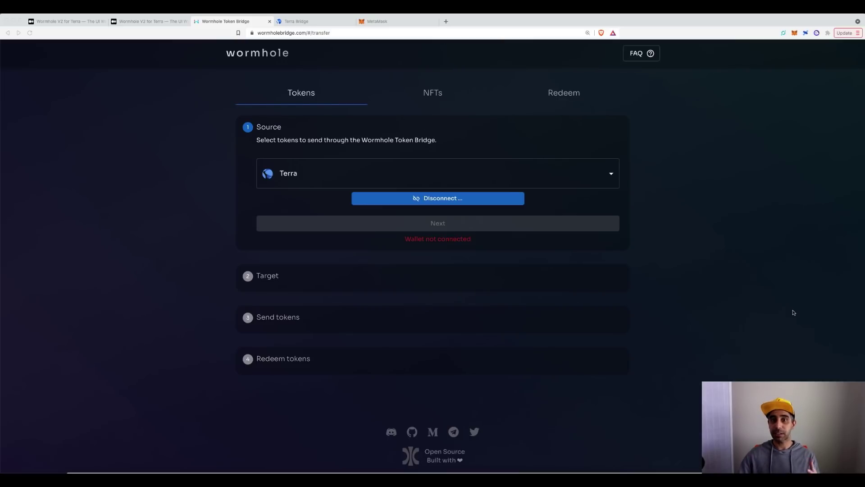
Step: Browse the source chain list, then switch to the Terra Bridge tab's Terra-to-BSC UST Send form
{"action": "left_click", "coordinate": [614, 175]}
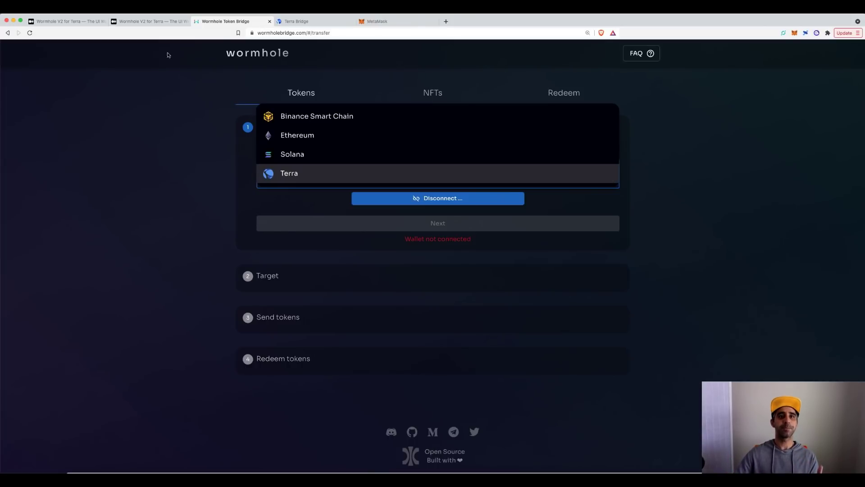
{"action": "left_click", "coordinate": [291, 23]}
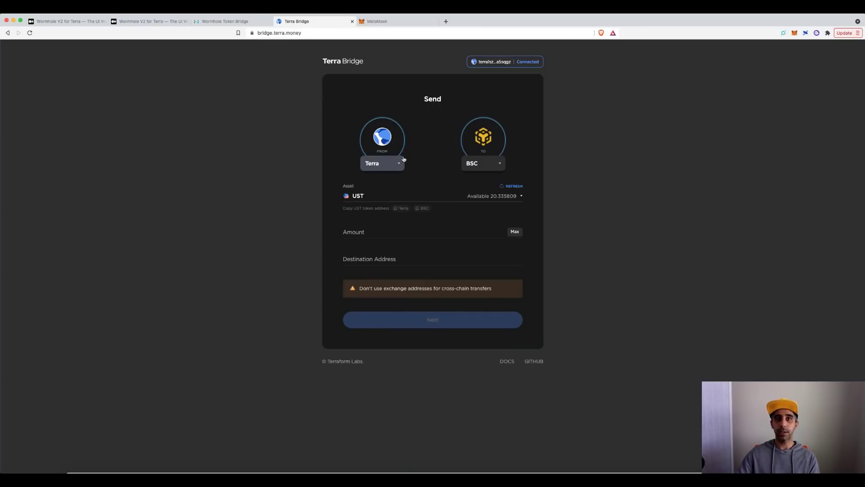
Step: Check Terra Bridge's destination chains for UST, keep BSC, and return to Wormhole Token Bridge
{"action": "left_click", "coordinate": [480, 164]}
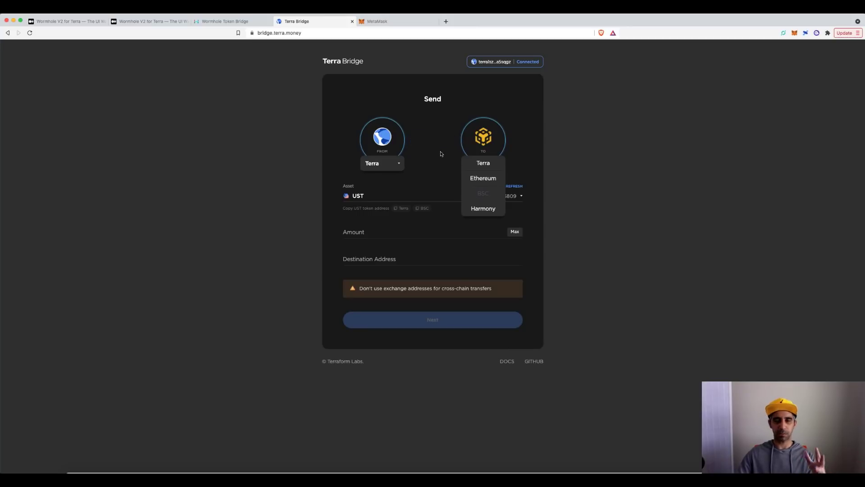
{"action": "left_click", "coordinate": [581, 147]}
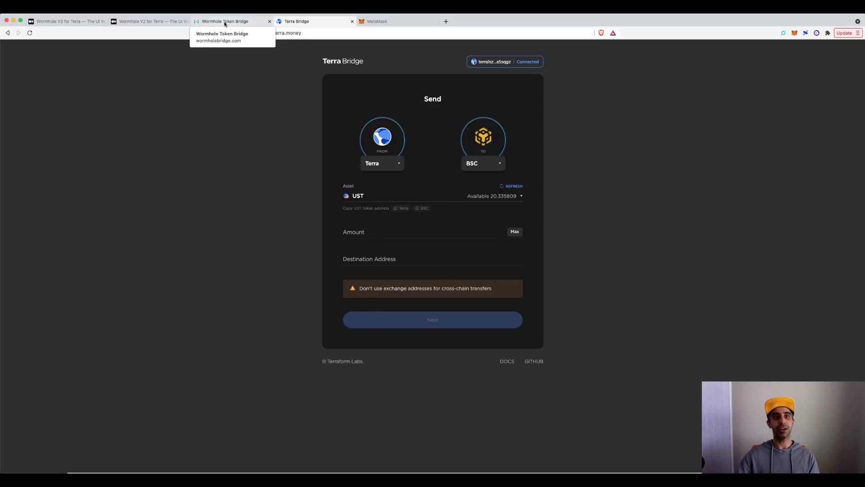
{"action": "left_click", "coordinate": [224, 21]}
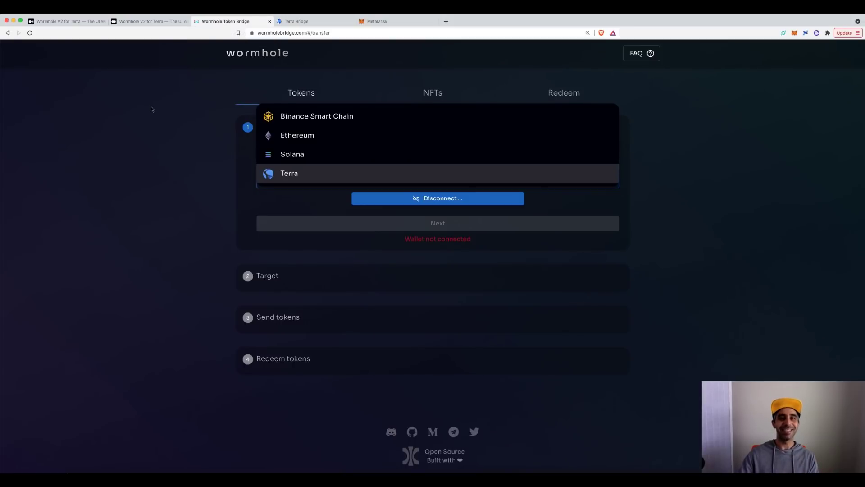
Step: Disconnect and reconnect the Terra wallet, allowing access in Terra Station, and list Terra tokens
{"action": "left_click", "coordinate": [200, 68]}
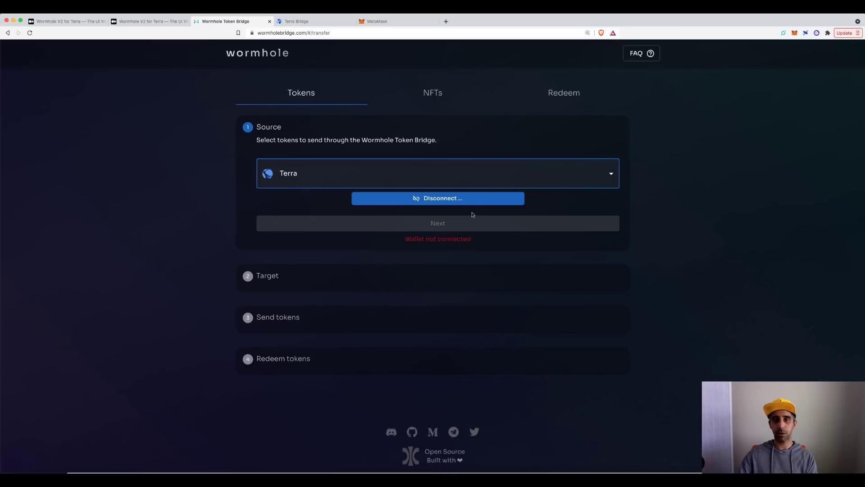
{"action": "left_click", "coordinate": [464, 199]}
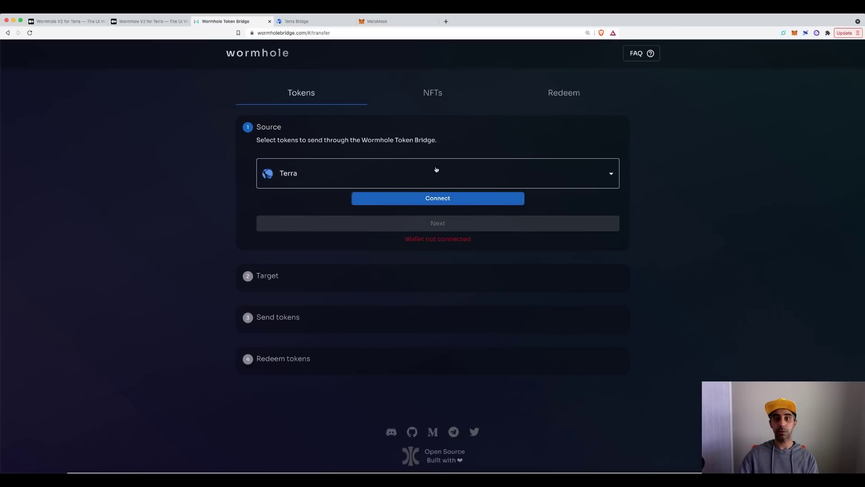
{"action": "left_click", "coordinate": [452, 203]}
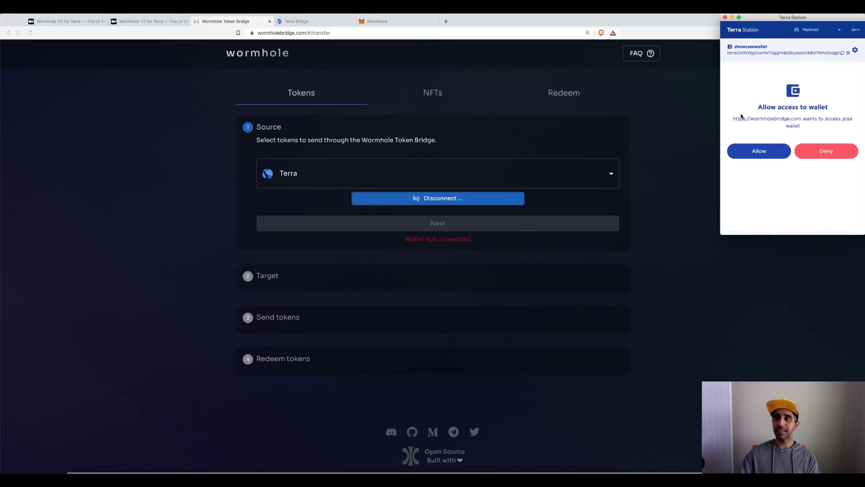
{"action": "left_click", "coordinate": [766, 153]}
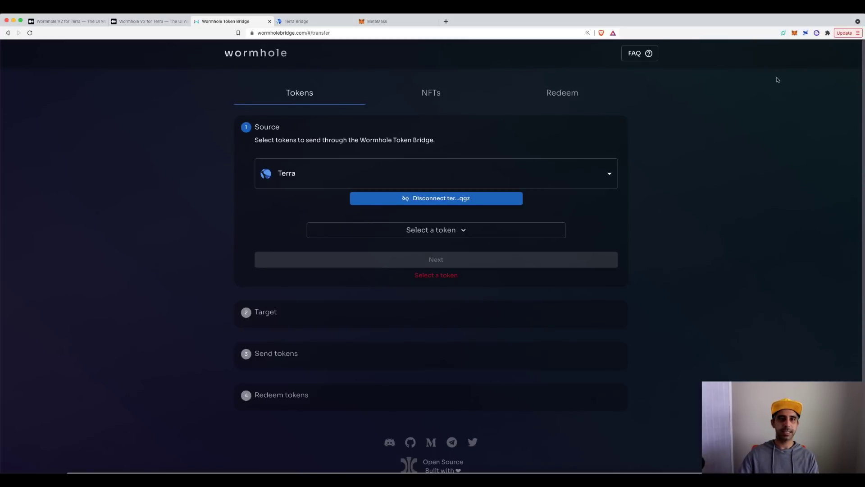
{"action": "left_click", "coordinate": [453, 232]}
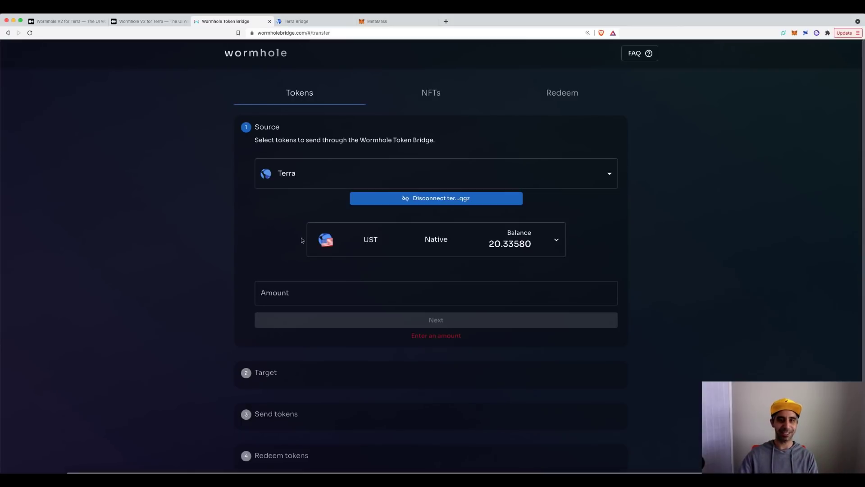
Step: Send 5 UST from Terra as the source and confirm the source step
{"action": "left_click", "coordinate": [350, 295]}
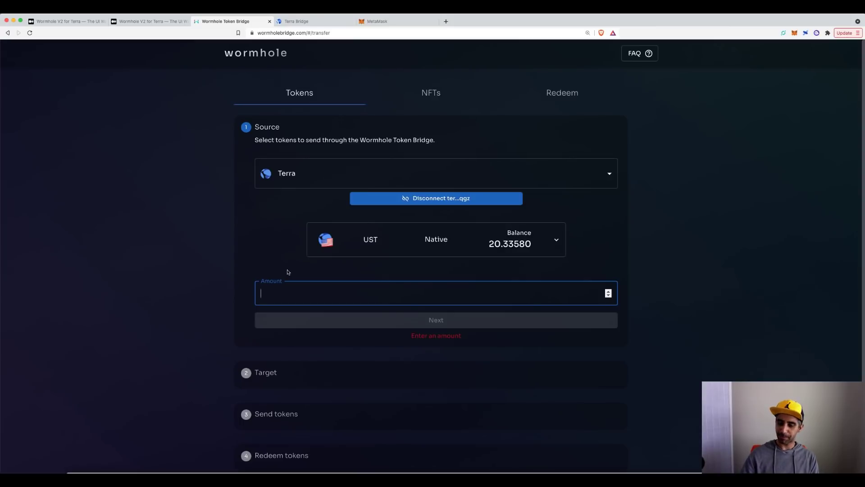
{"action": "type", "text": "5"}
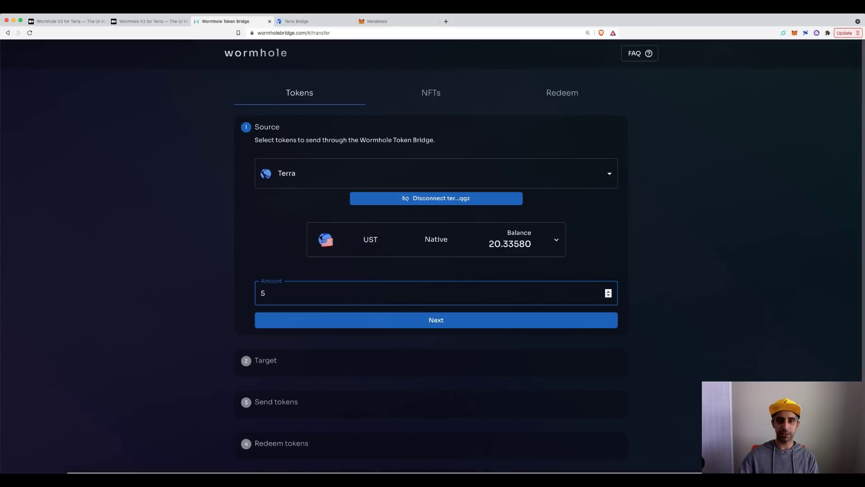
{"action": "left_click", "coordinate": [430, 321]}
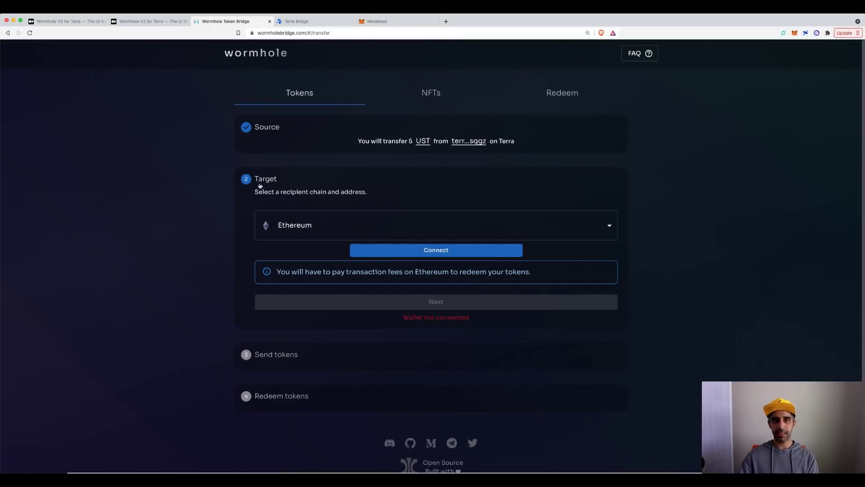
Step: Make Solana the target chain, check the Phantom wallet balance, and list Solana wallets
{"action": "left_click", "coordinate": [329, 232]}
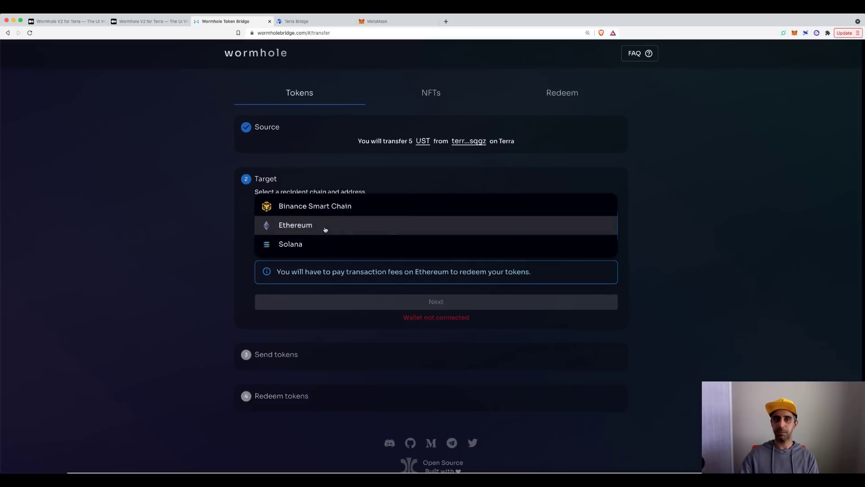
{"action": "left_click", "coordinate": [300, 246]}
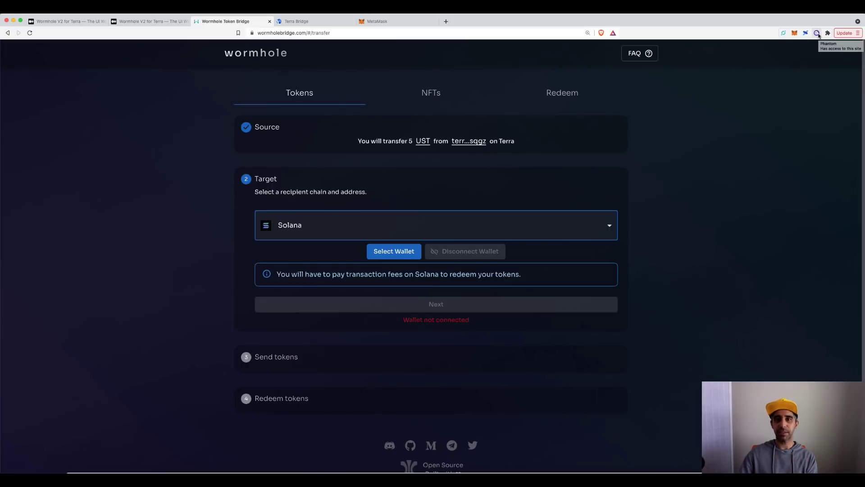
{"action": "left_click", "coordinate": [817, 33]}
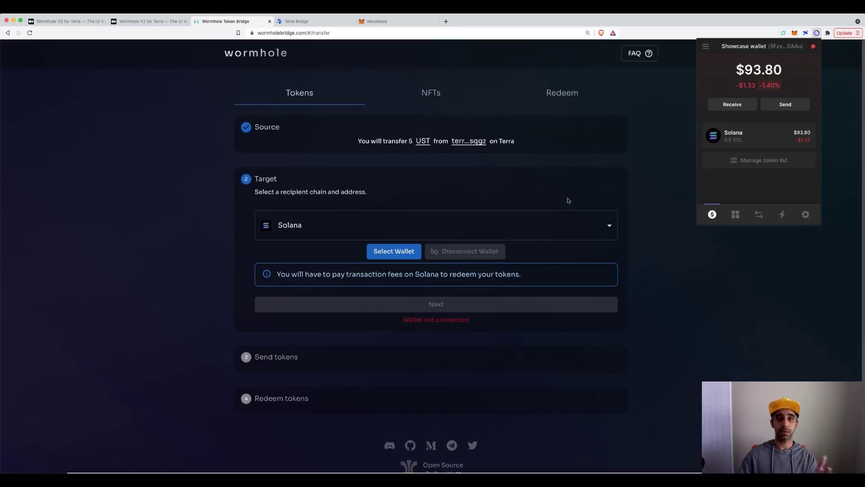
{"action": "left_click", "coordinate": [664, 243]}
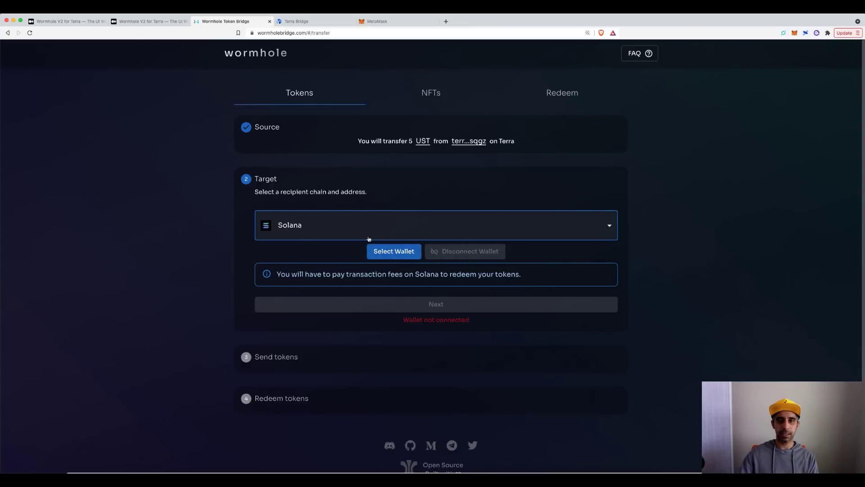
{"action": "left_click", "coordinate": [404, 252]}
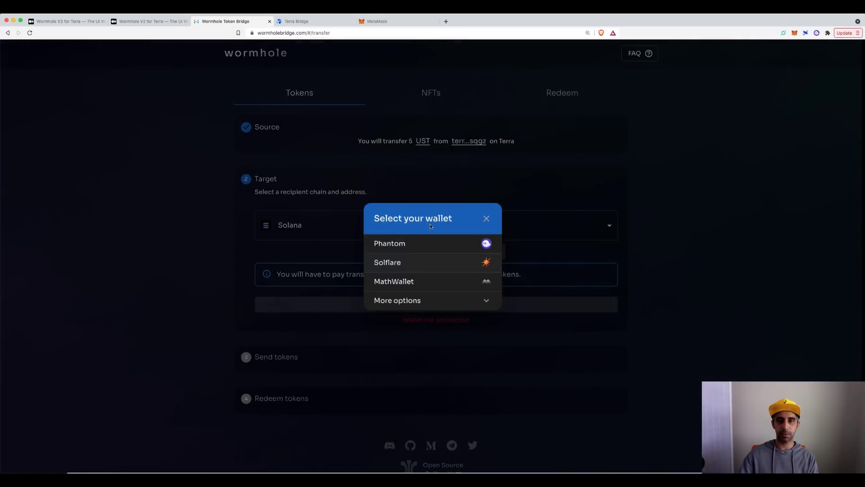
Step: Connect the Phantom wallet as the Solana recipient, approving it in the Phantom popup
{"action": "left_click", "coordinate": [402, 245]}
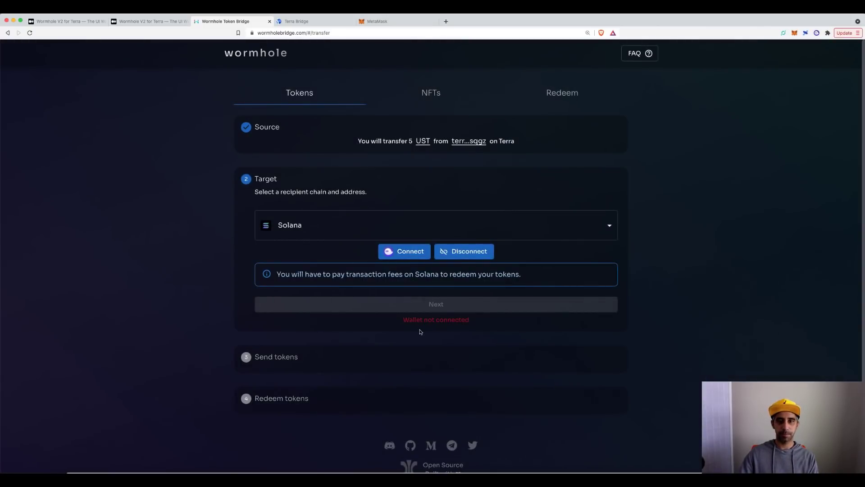
{"action": "left_click", "coordinate": [405, 251]}
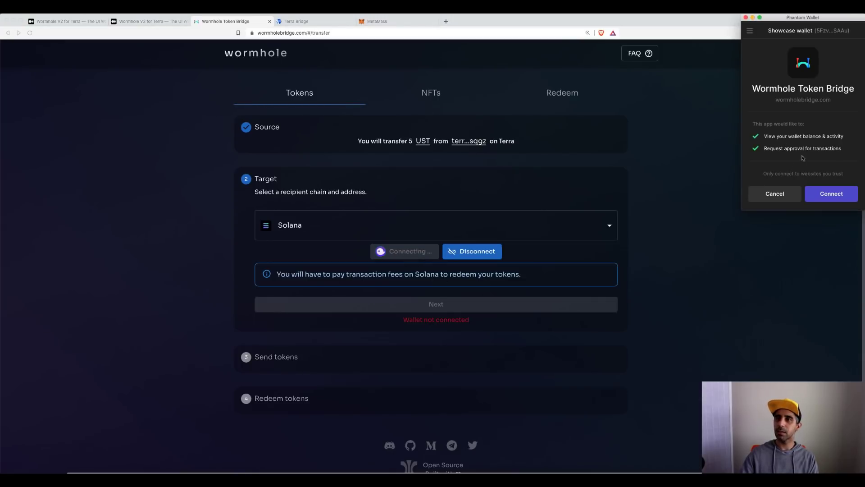
{"action": "left_click", "coordinate": [841, 197]}
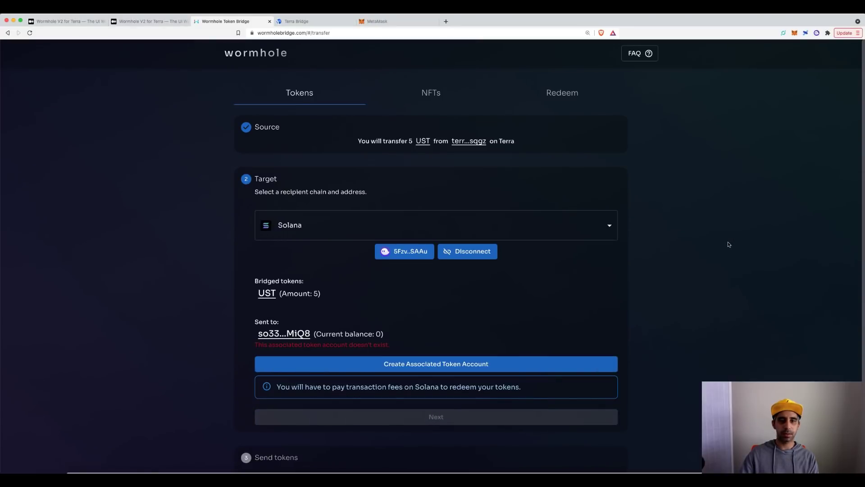
{"action": "scroll", "coordinate": [731, 247], "scroll_direction": "down", "scroll_amount": 3}
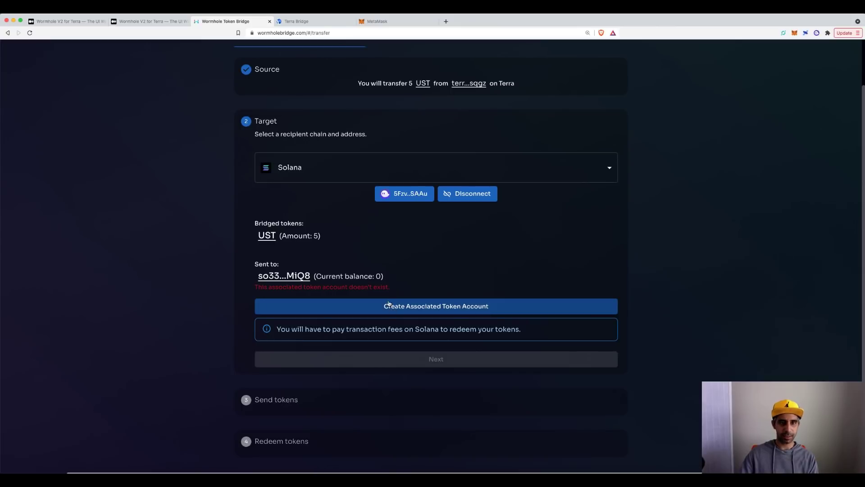
Step: Create the recipient's UST associated token account, approving in Phantom, and confirm the target step
{"action": "left_click", "coordinate": [442, 308]}
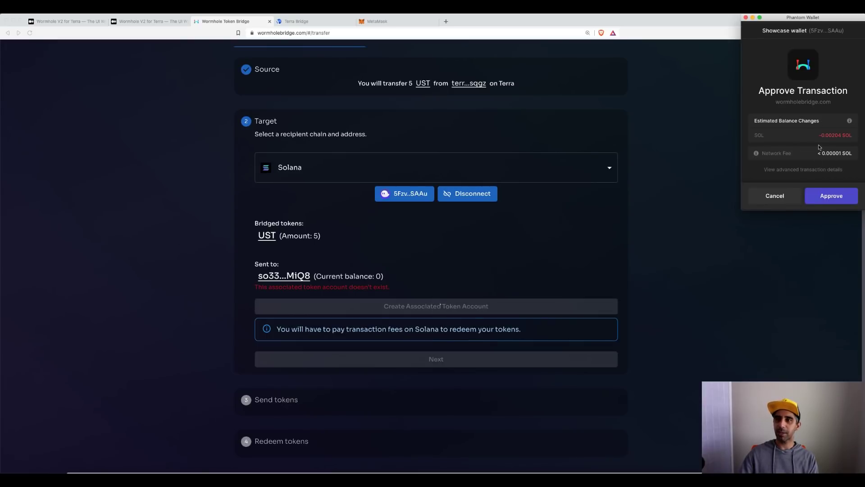
{"action": "left_click", "coordinate": [829, 196]}
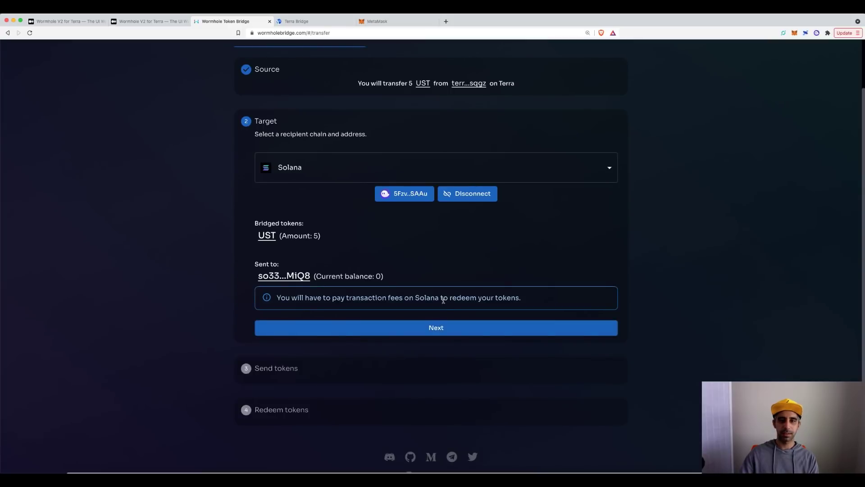
{"action": "left_click", "coordinate": [424, 328]}
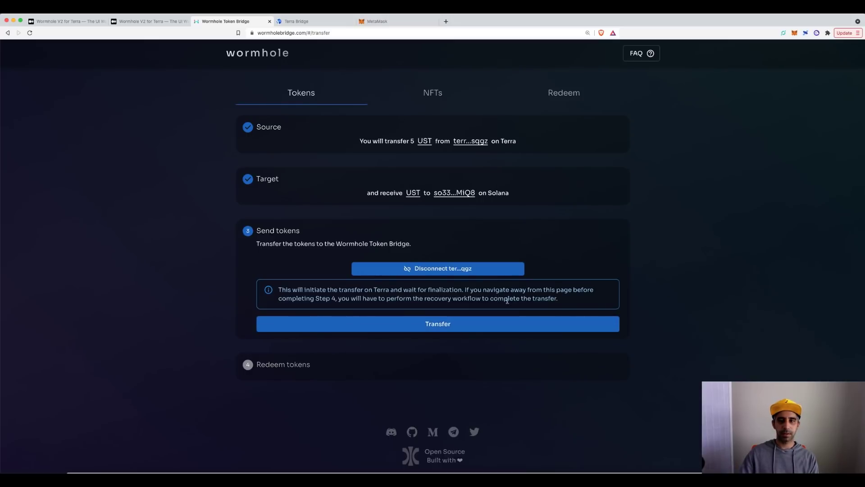
Step: Transfer the 5 UST to Solana, confirming and signing with the Terra Station password
{"action": "left_click", "coordinate": [448, 327]}
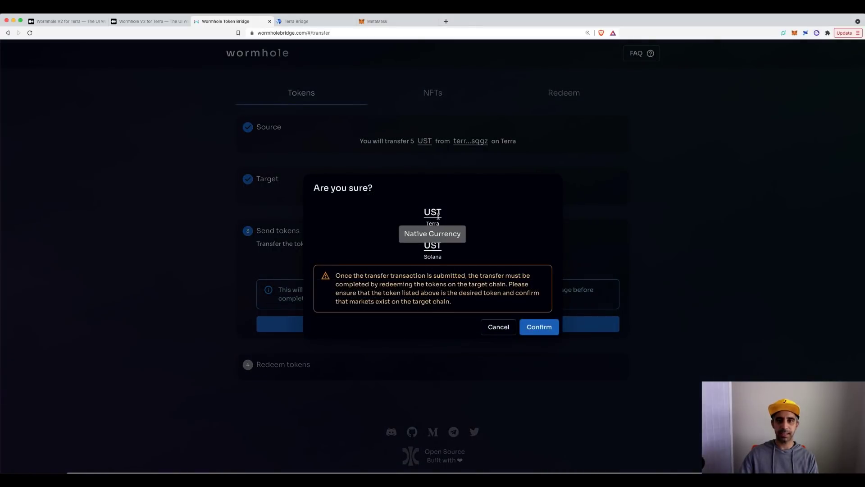
{"action": "mouse_move", "coordinate": [433, 248]}
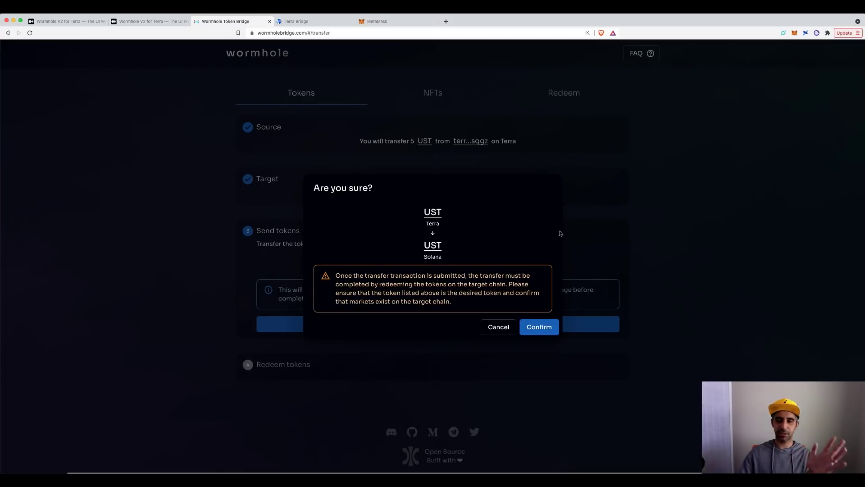
{"action": "left_click", "coordinate": [545, 328]}
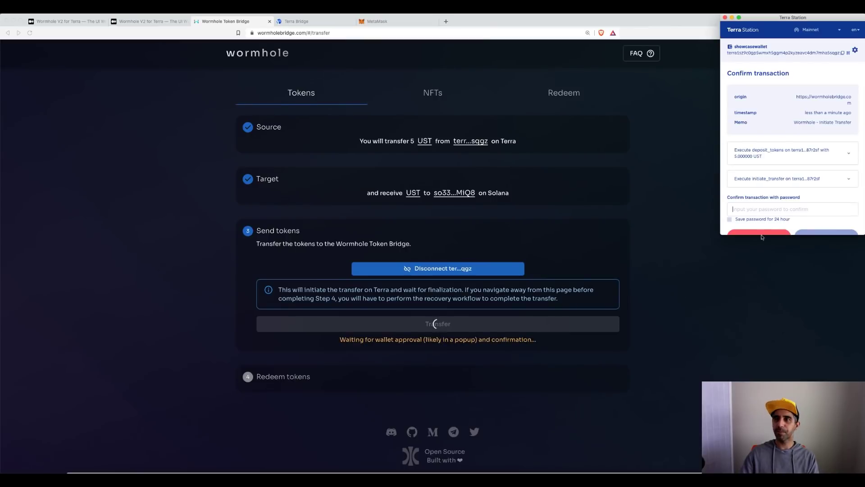
{"action": "scroll", "coordinate": [775, 180], "scroll_direction": "down", "scroll_amount": 1}
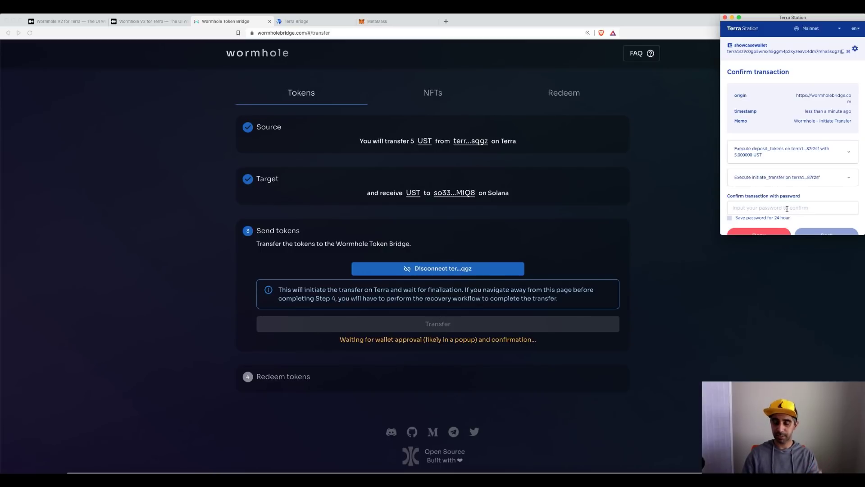
{"action": "key", "text": "super+v"}
{"action": "key", "text": "Return"}
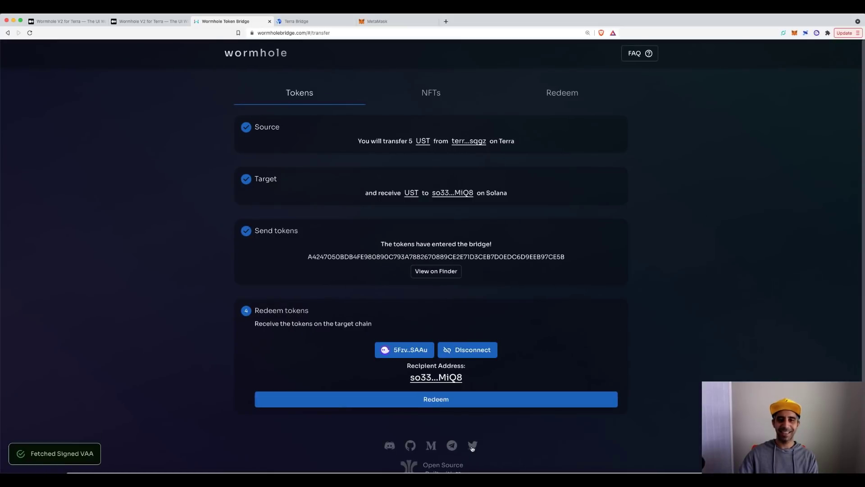
Step: Redeem the 5 UST on Solana, approving all four Phantom transactions, and check the wallet balance
{"action": "left_click", "coordinate": [425, 399]}
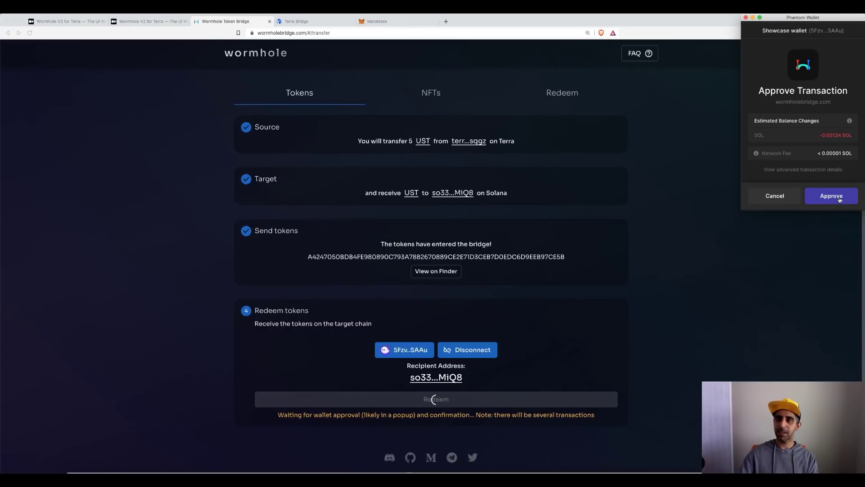
{"action": "left_click", "coordinate": [838, 196]}
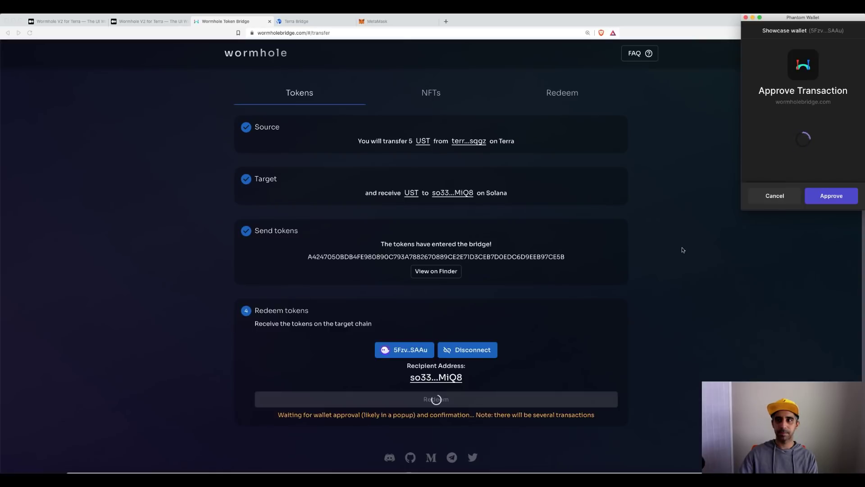
{"action": "left_click", "coordinate": [848, 198]}
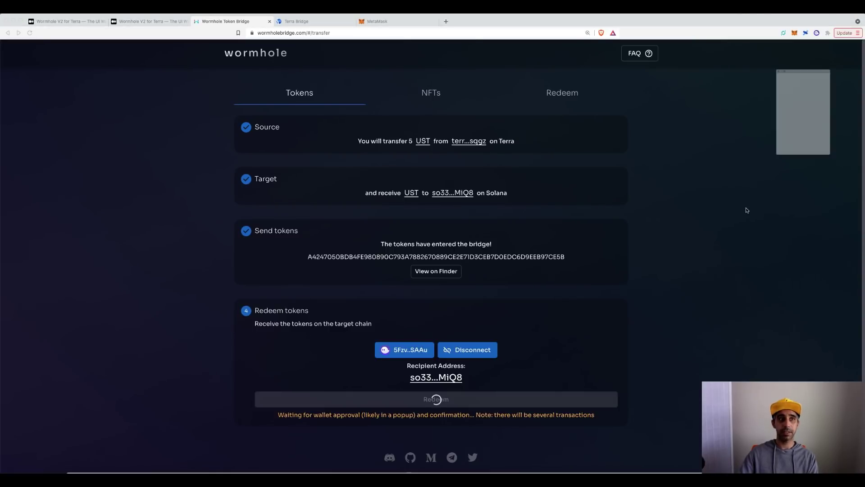
{"action": "left_click", "coordinate": [825, 197]}
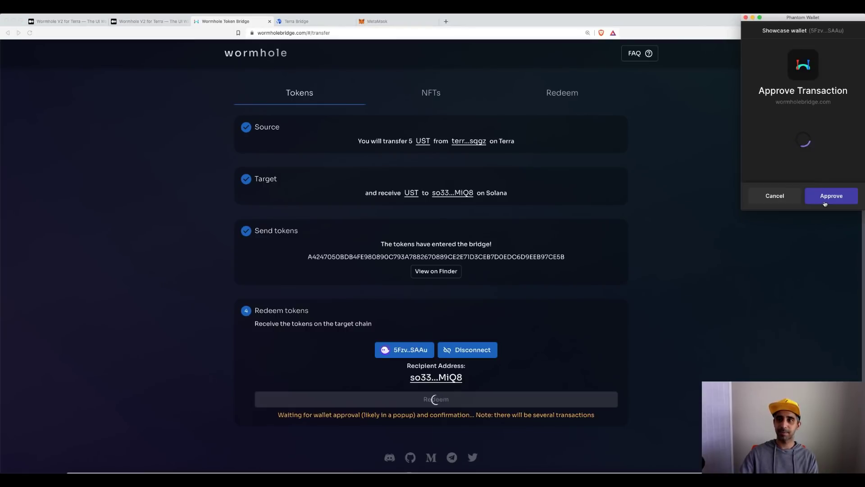
{"action": "left_click", "coordinate": [824, 199]}
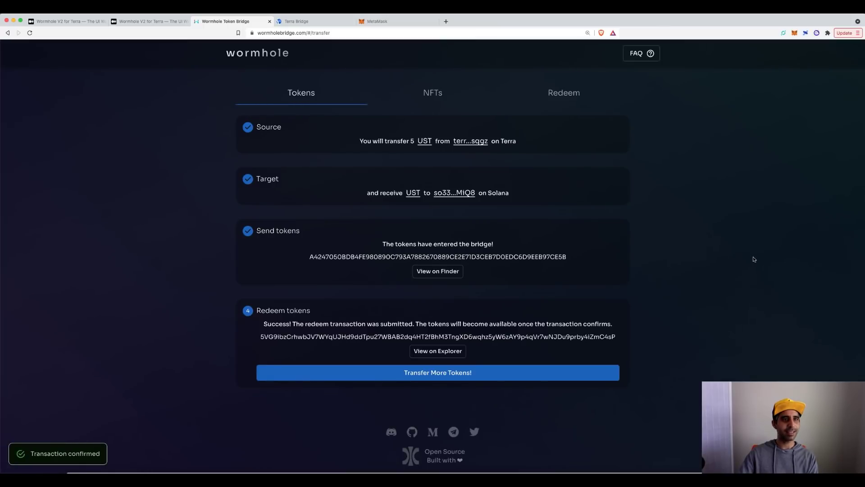
{"action": "left_click", "coordinate": [816, 33]}
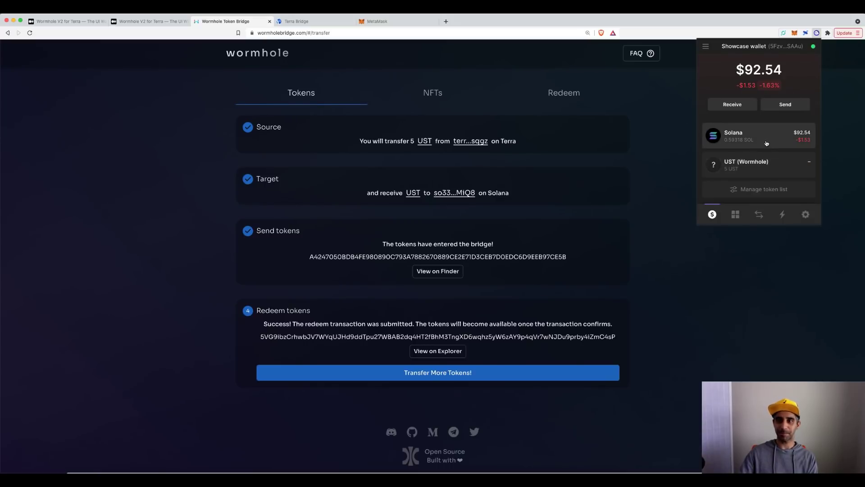
{"action": "left_click", "coordinate": [665, 171]}
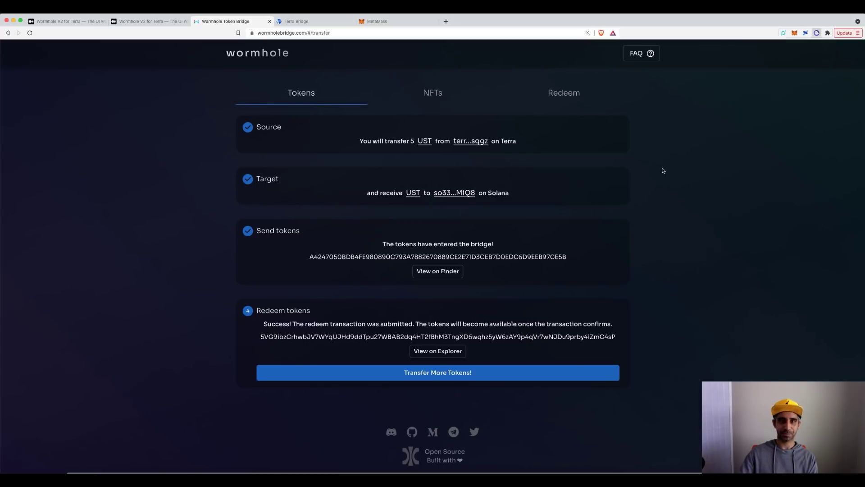
Step: Start a fresh transfer with Transfer More Tokens! and view the source chain list
{"action": "left_click", "coordinate": [453, 377]}
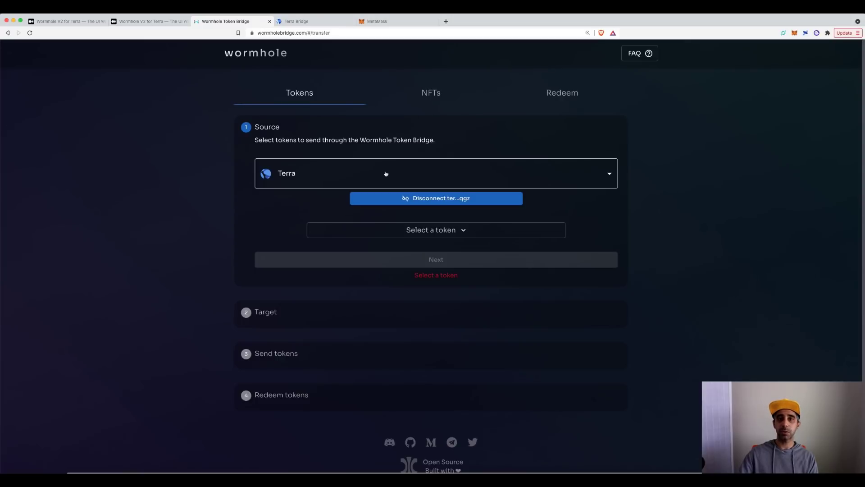
{"action": "left_click", "coordinate": [314, 178]}
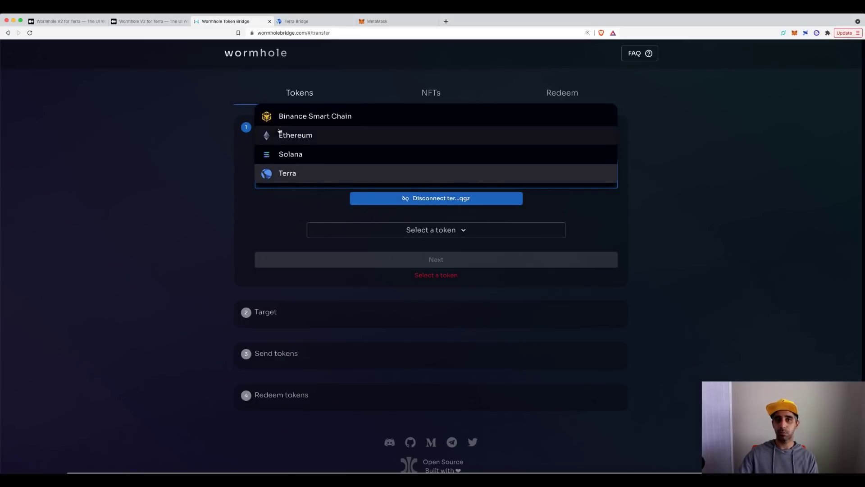
Step: Keep Terra as the source, pick UST and enter 5 as the amount
{"action": "left_click", "coordinate": [291, 184]}
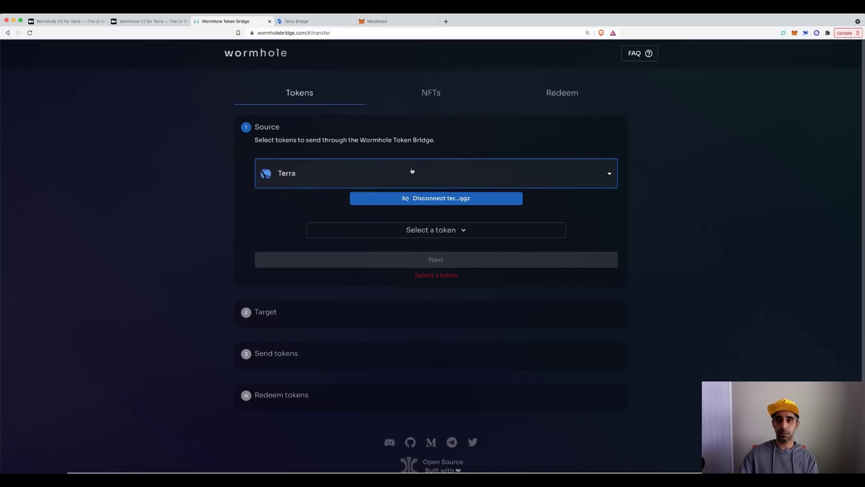
{"action": "left_click", "coordinate": [456, 230]}
{"action": "left_click", "coordinate": [374, 204]}
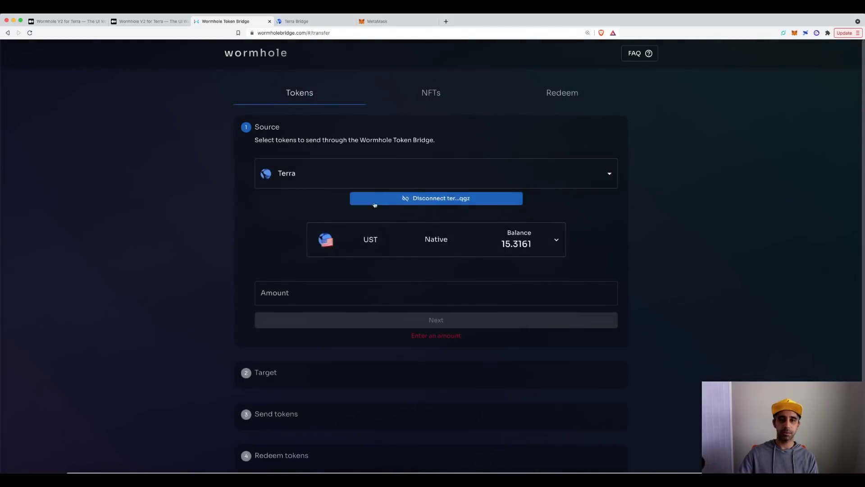
{"action": "left_click", "coordinate": [462, 293]}
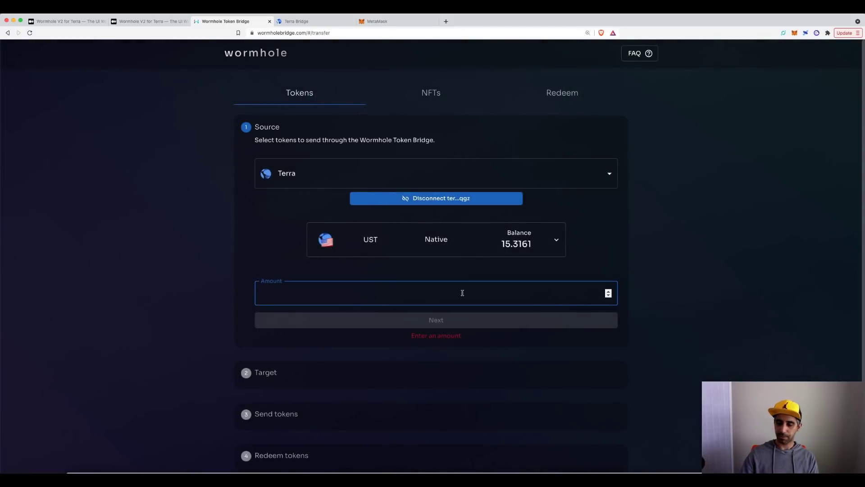
{"action": "type", "text": "5"}
{"action": "left_click", "coordinate": [433, 319]}
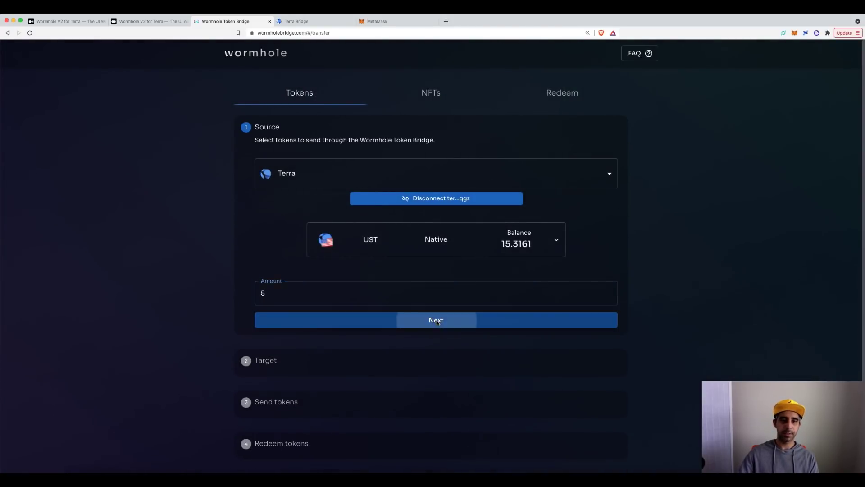
Step: Set Binance Smart Chain as the target and connect the BSC wallet as recipient
{"action": "left_click", "coordinate": [333, 229]}
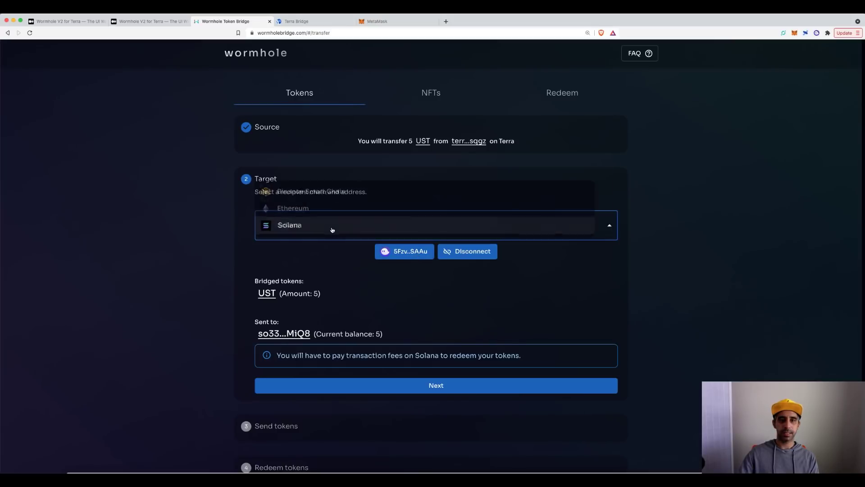
{"action": "left_click", "coordinate": [313, 189]}
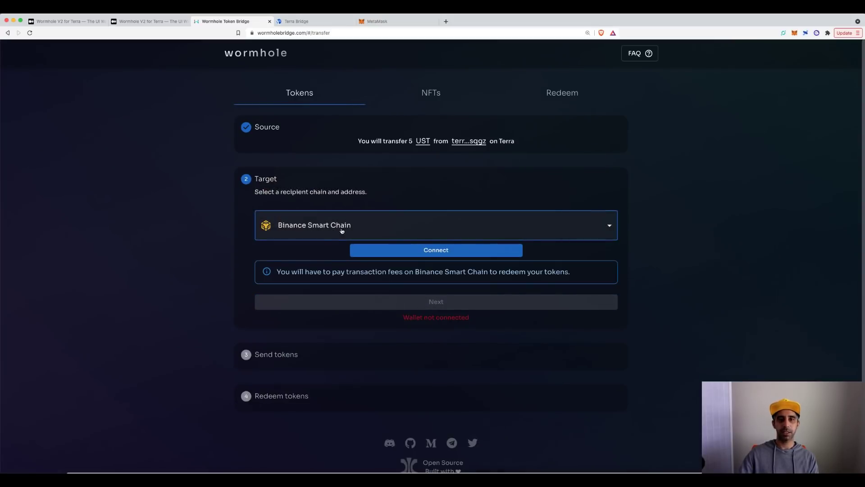
{"action": "left_click", "coordinate": [449, 251]}
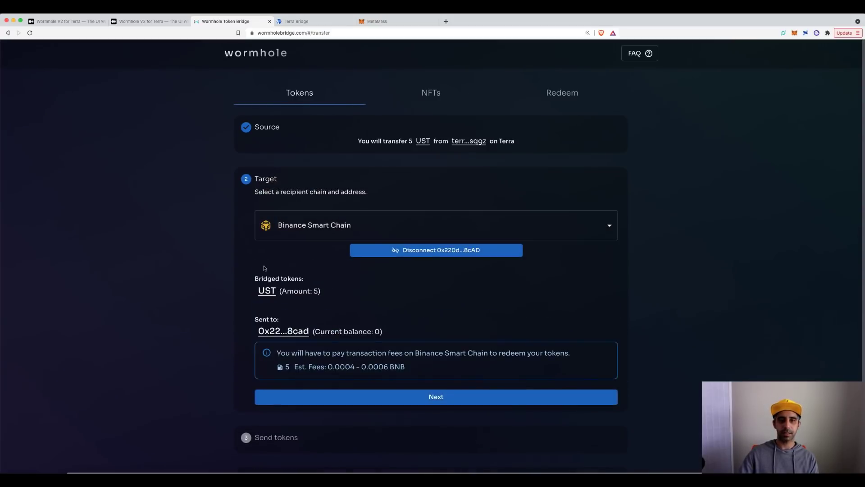
{"action": "scroll", "coordinate": [267, 268], "scroll_direction": "down", "scroll_amount": 2}
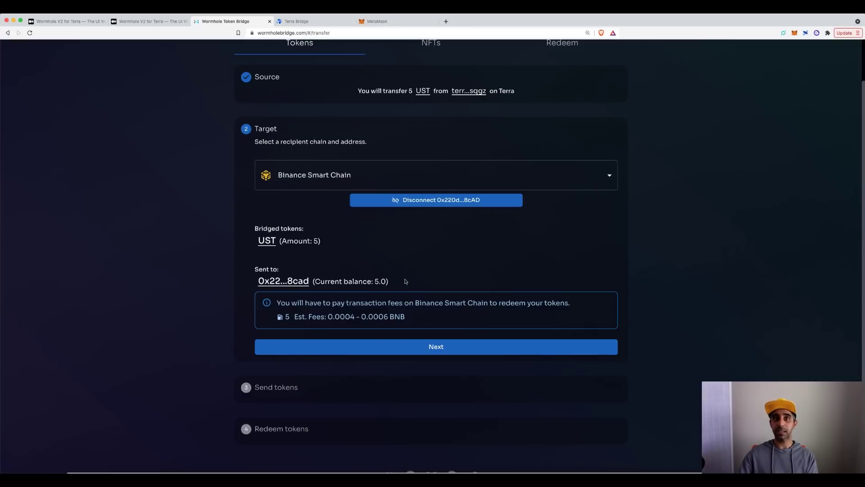
{"action": "left_click", "coordinate": [396, 24]}
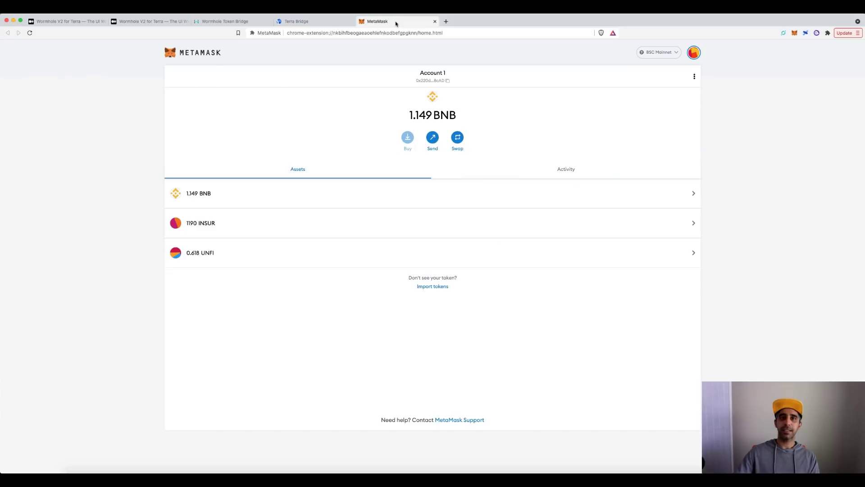
Step: Bring up MetaMask's Import tokens form, then return to the Wormhole V2 article
{"action": "left_click", "coordinate": [440, 289]}
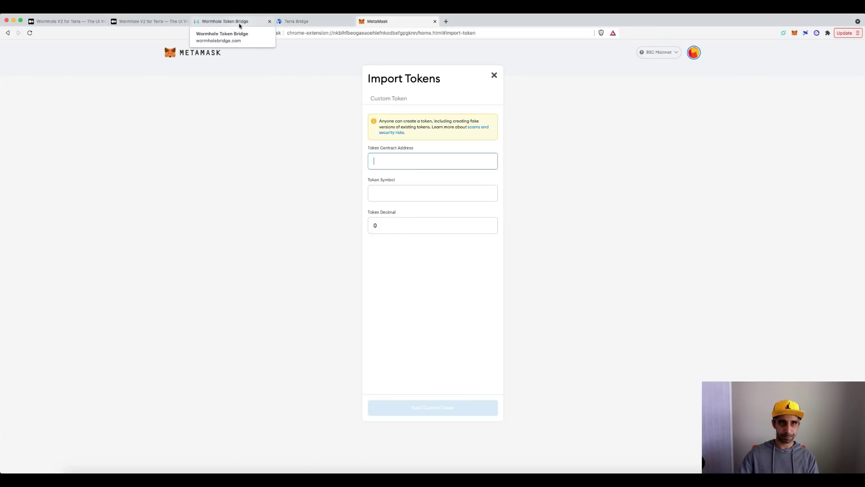
{"action": "key", "text": "ctrl+Tab"}
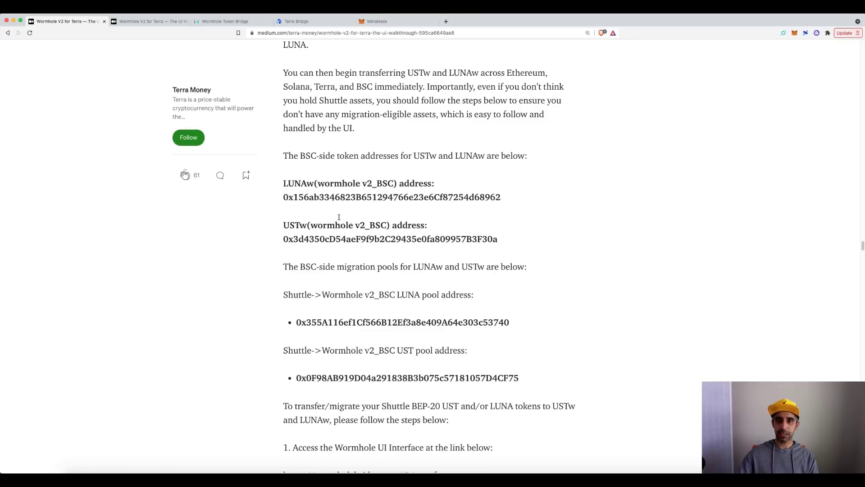
Step: Copy the USTw (wormhole v2_BSC) token address from the Medium article
{"action": "left_click_drag", "start_coordinate": [284, 240], "coordinate": [495, 247]}
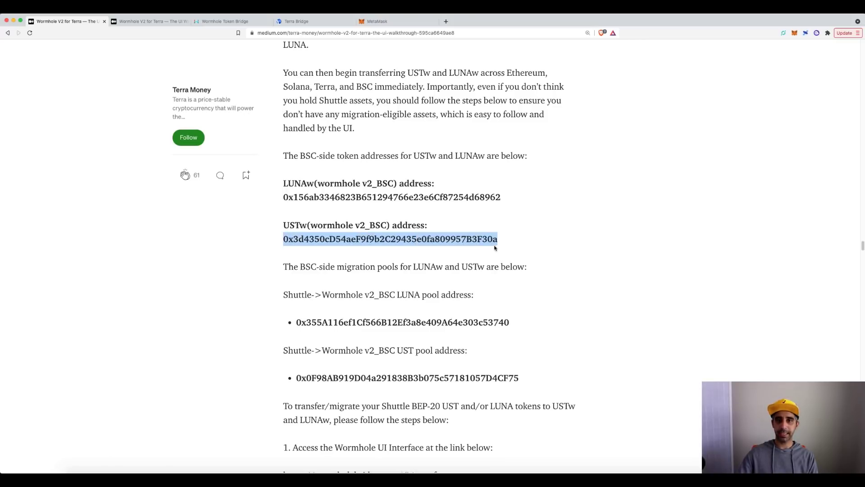
{"action": "right_click", "coordinate": [493, 243]}
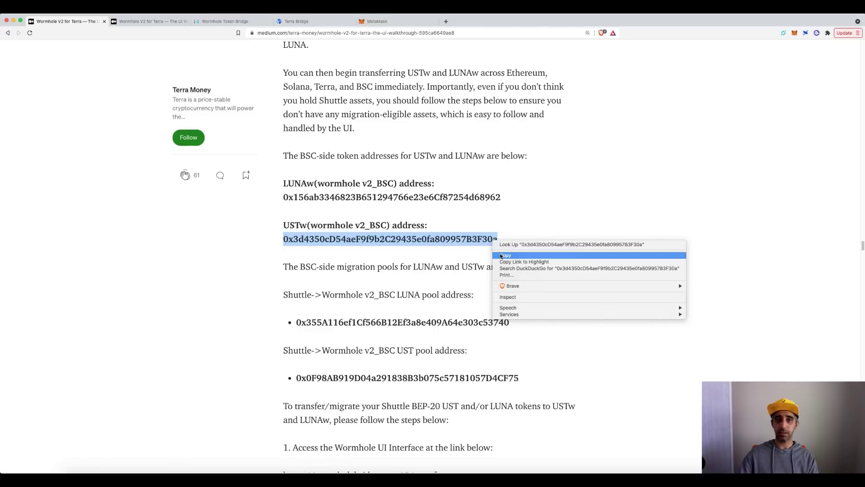
{"action": "left_click", "coordinate": [496, 245]}
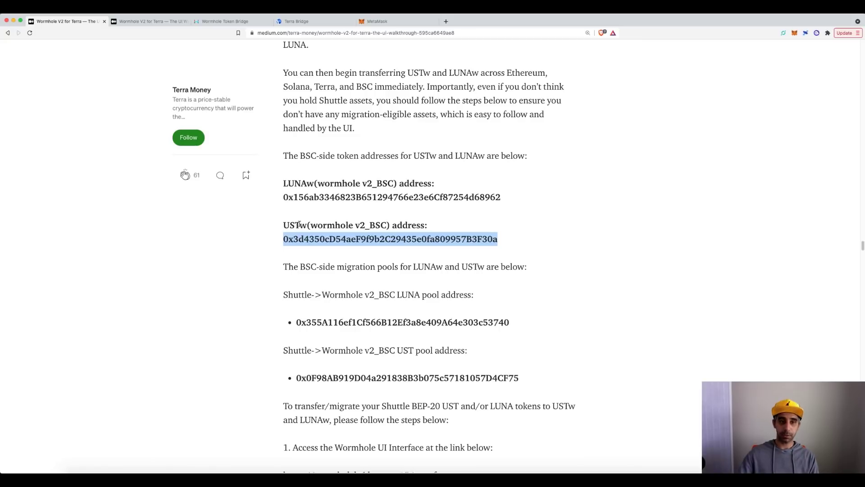
Step: Import the pasted USTw address as a custom token so MetaMask lists 5 UST
{"action": "left_click", "coordinate": [377, 21]}
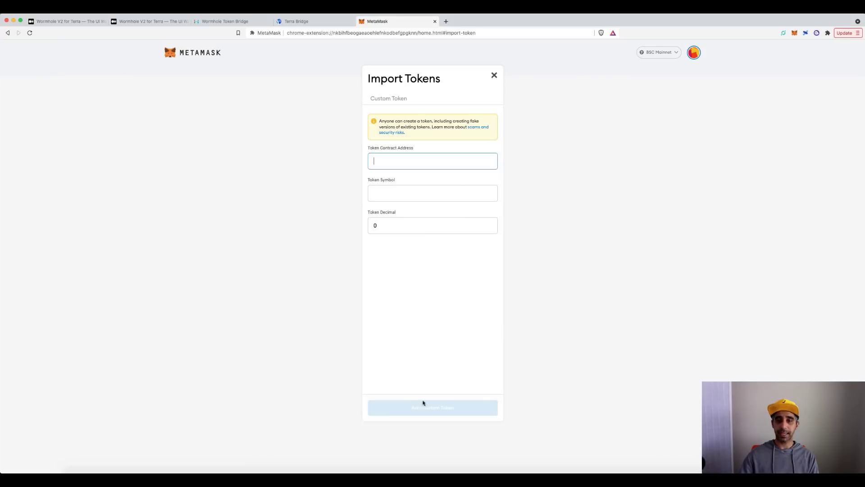
{"action": "key", "text": "super+v"}
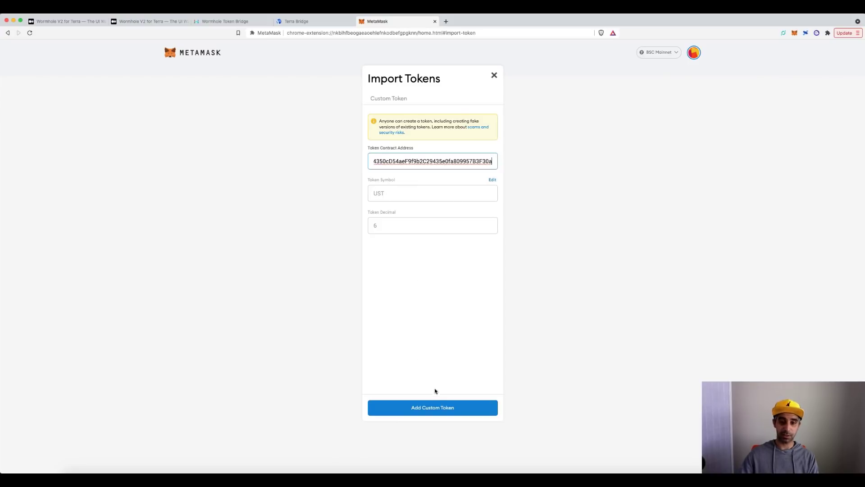
{"action": "left_click", "coordinate": [433, 408]}
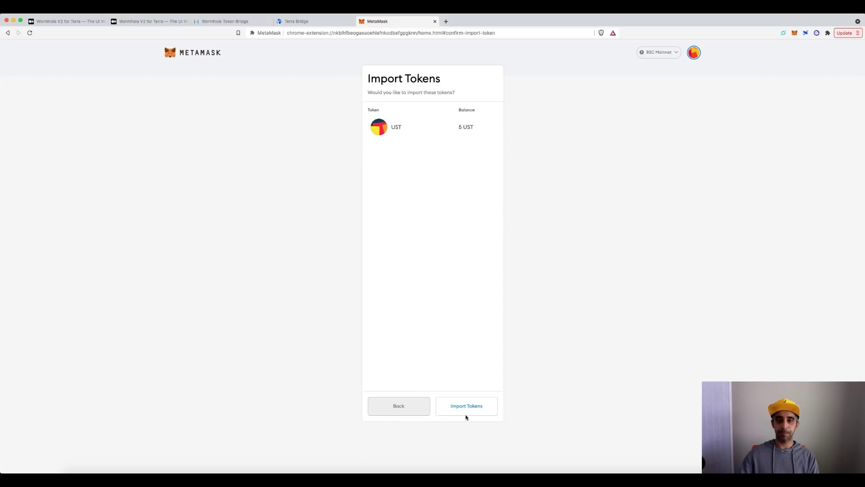
{"action": "left_click", "coordinate": [465, 413]}
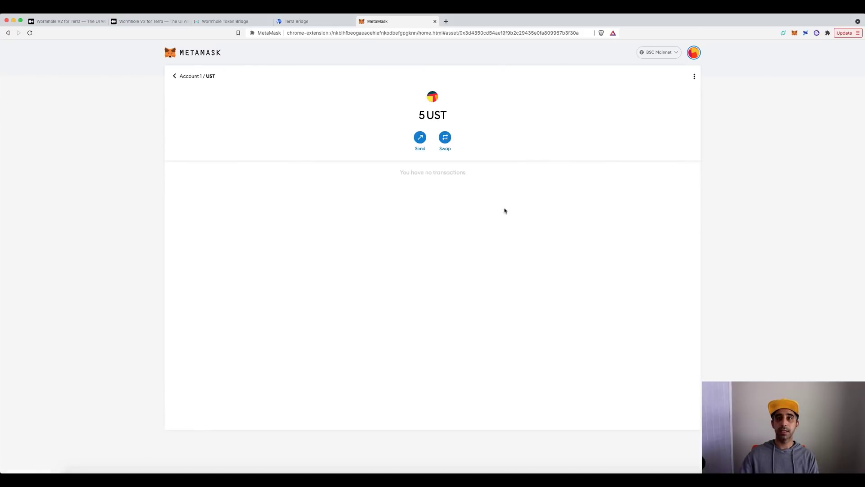
{"action": "left_click", "coordinate": [185, 78]}
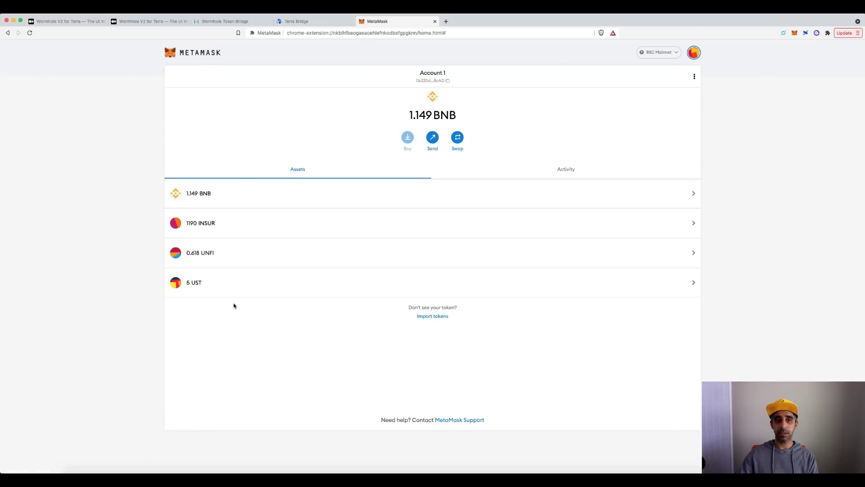
{"action": "mouse_move", "coordinate": [233, 284]}
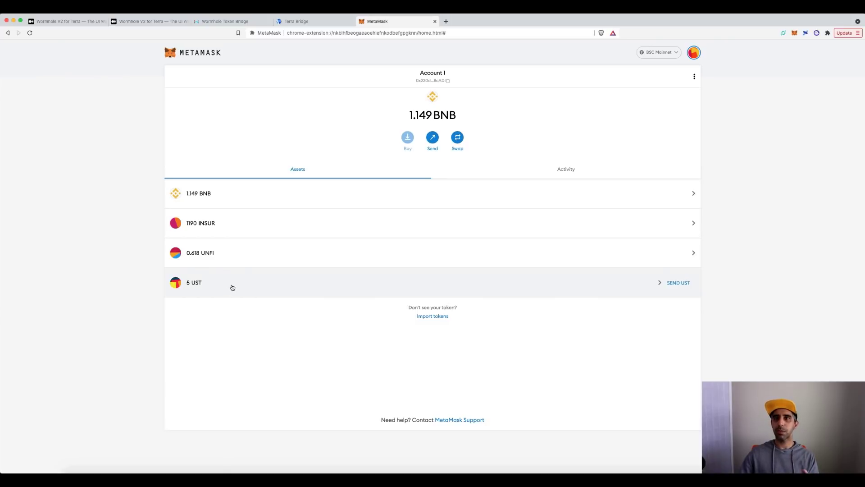
{"action": "left_click", "coordinate": [316, 25]}
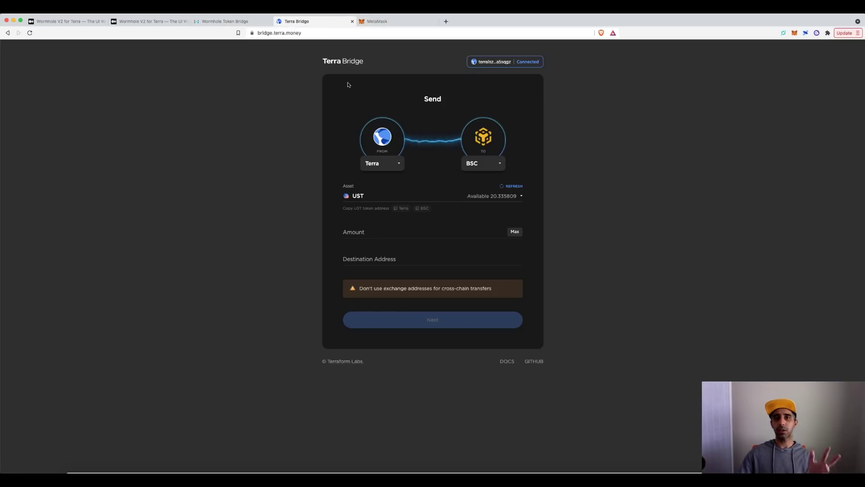
Step: Copy the Shuttle UST's BSC address, briefly switching the asset to Luna and back to UST
{"action": "left_click", "coordinate": [424, 209]}
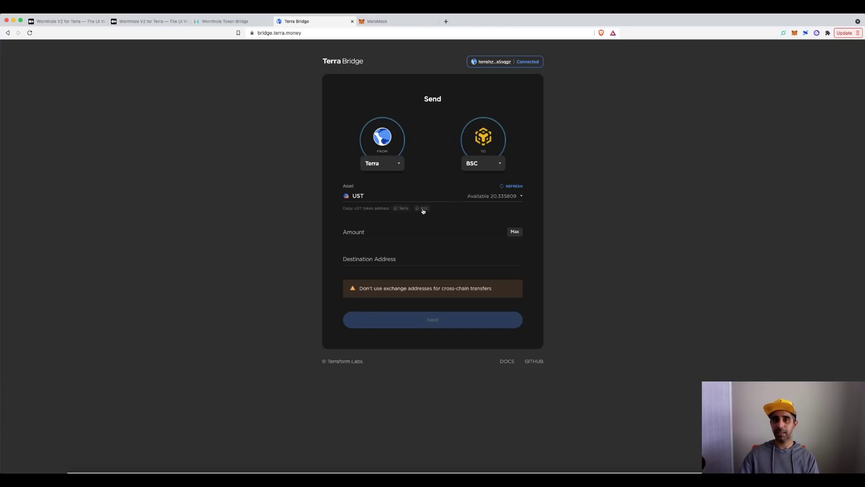
{"action": "left_click", "coordinate": [361, 201]}
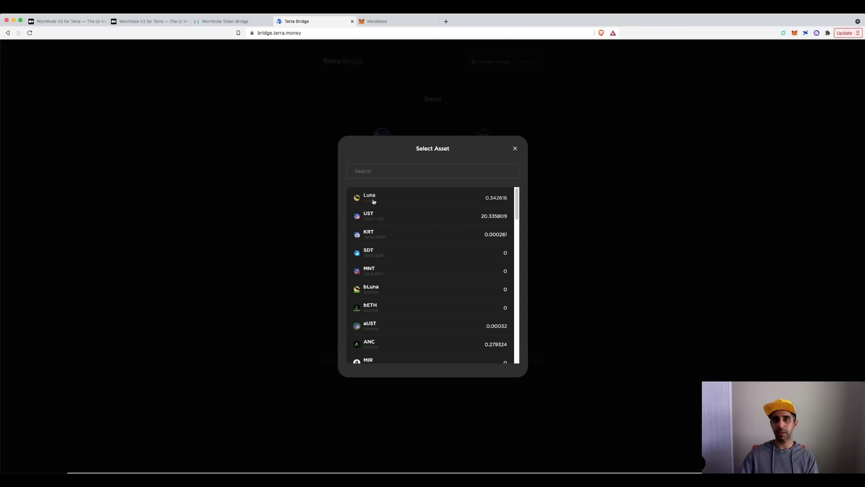
{"action": "left_click", "coordinate": [372, 198]}
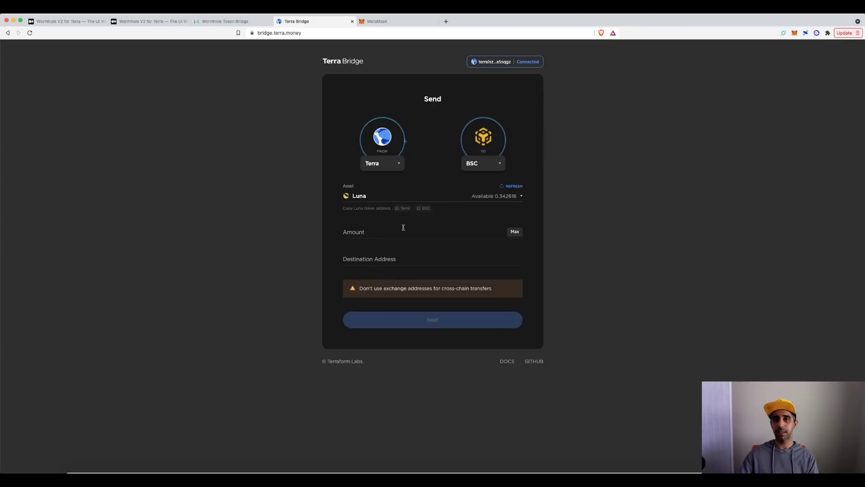
{"action": "left_click", "coordinate": [374, 201]}
{"action": "left_click", "coordinate": [375, 220]}
{"action": "left_click", "coordinate": [391, 21]}
Step: Import the Shuttle UST contract as a custom token, adding a 4 UST entry
{"action": "left_click", "coordinate": [439, 317]}
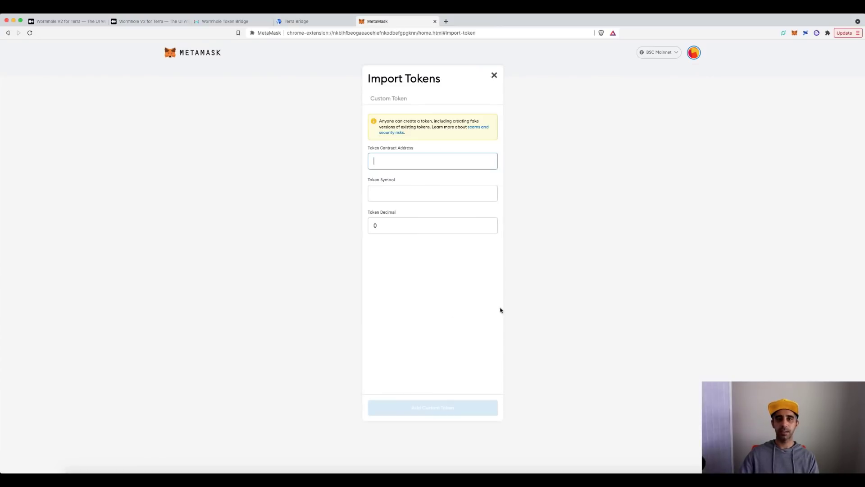
{"action": "key", "text": "super+v"}
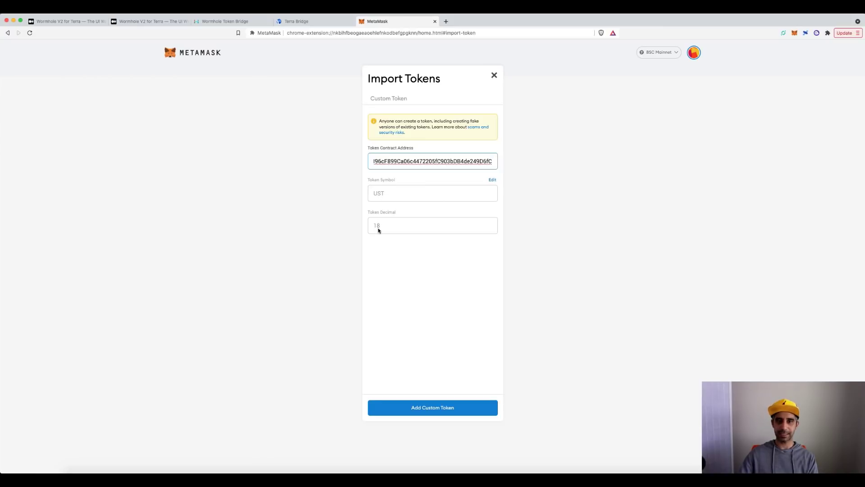
{"action": "left_click", "coordinate": [441, 410]}
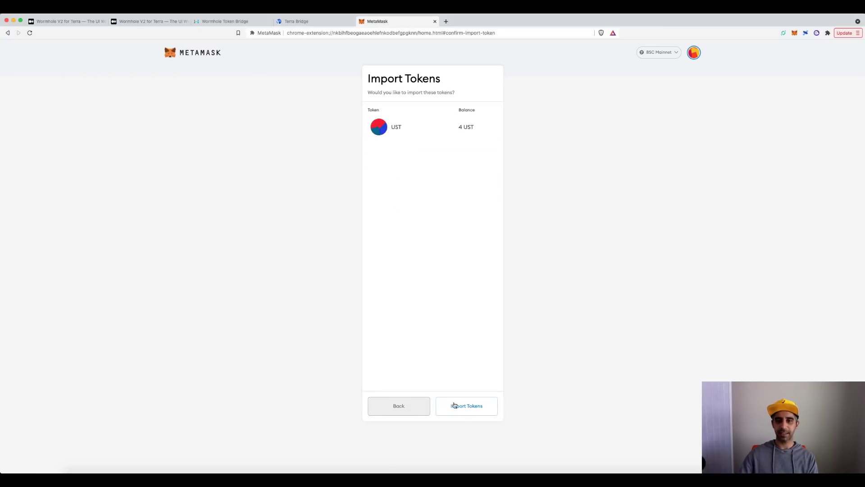
{"action": "left_click", "coordinate": [460, 408]}
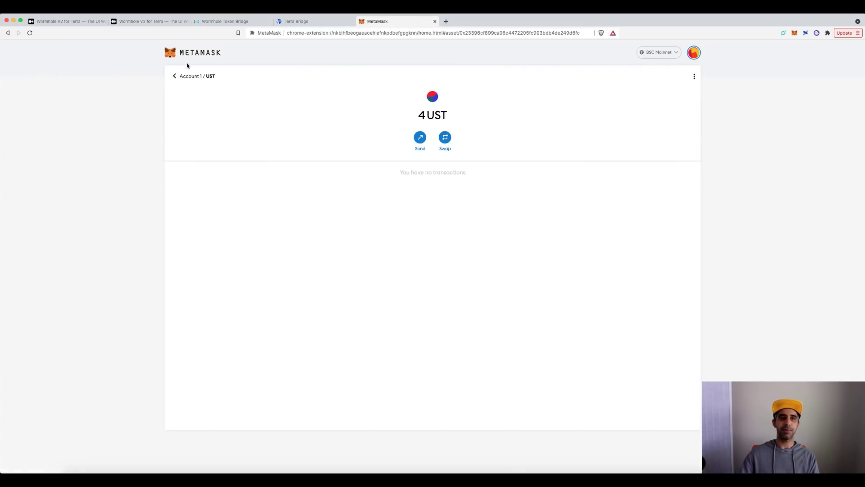
{"action": "left_click", "coordinate": [197, 77]}
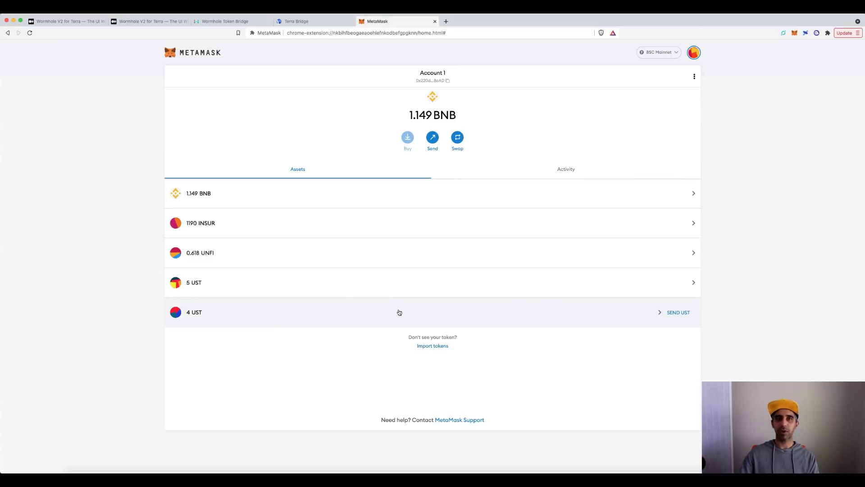
Step: Reload the bridge, choose Binance Smart Chain as source and connect the wallet
{"action": "left_click", "coordinate": [243, 20]}
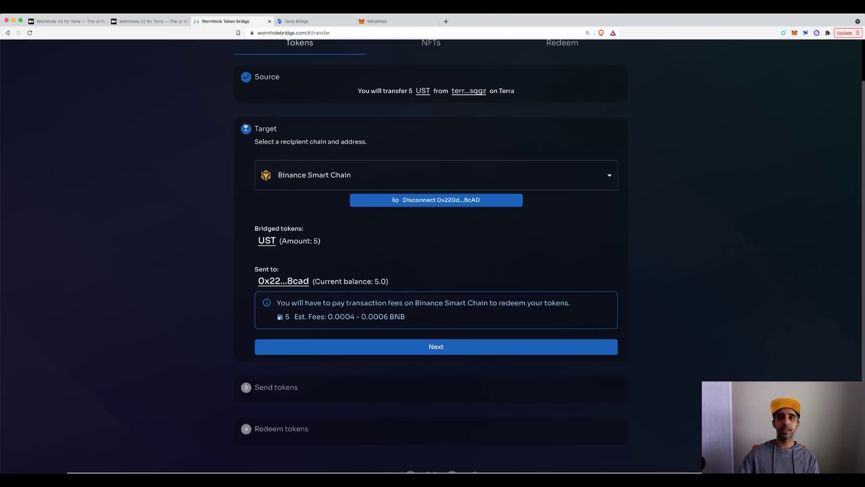
{"action": "scroll", "coordinate": [232, 154], "scroll_direction": "up", "scroll_amount": 1}
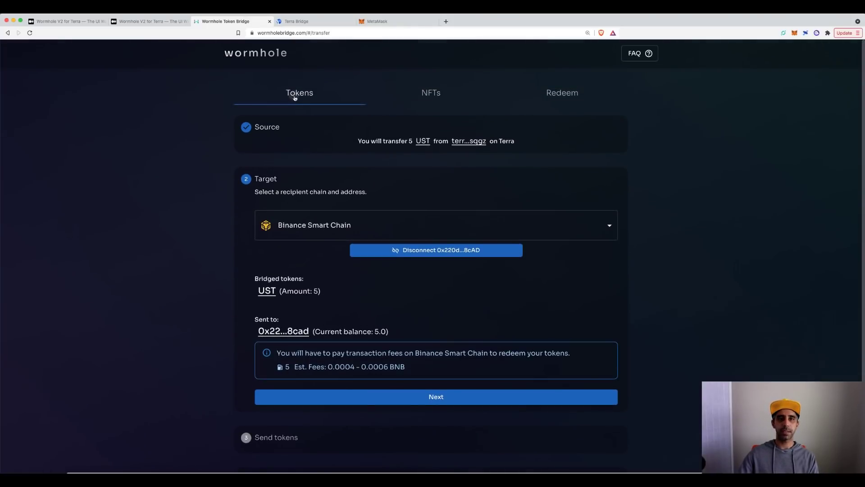
{"action": "left_click", "coordinate": [30, 33]}
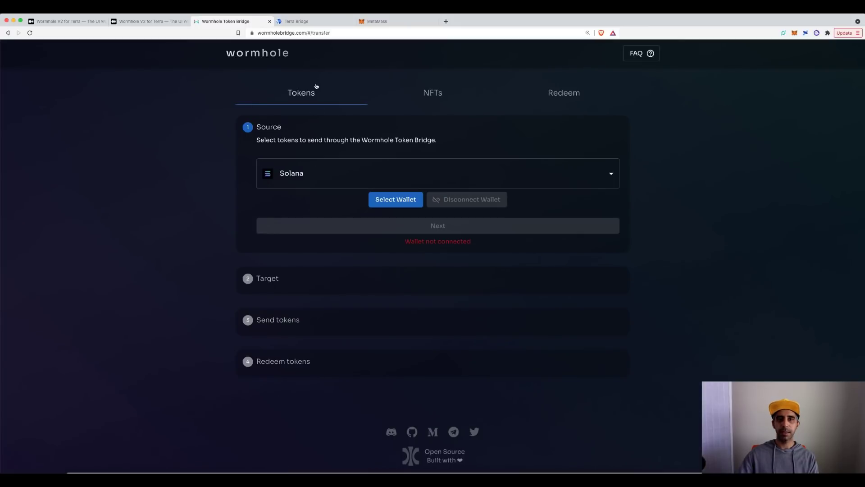
{"action": "left_click", "coordinate": [318, 179]}
{"action": "left_click", "coordinate": [324, 135]}
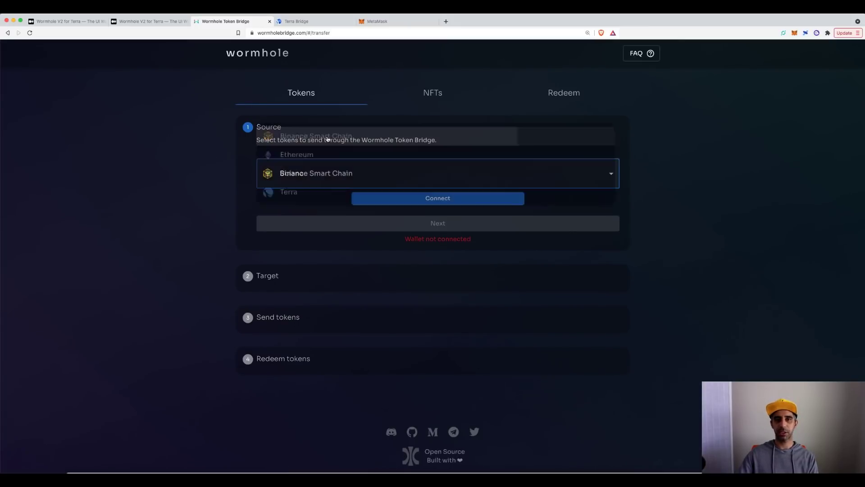
{"action": "left_click", "coordinate": [426, 199]}
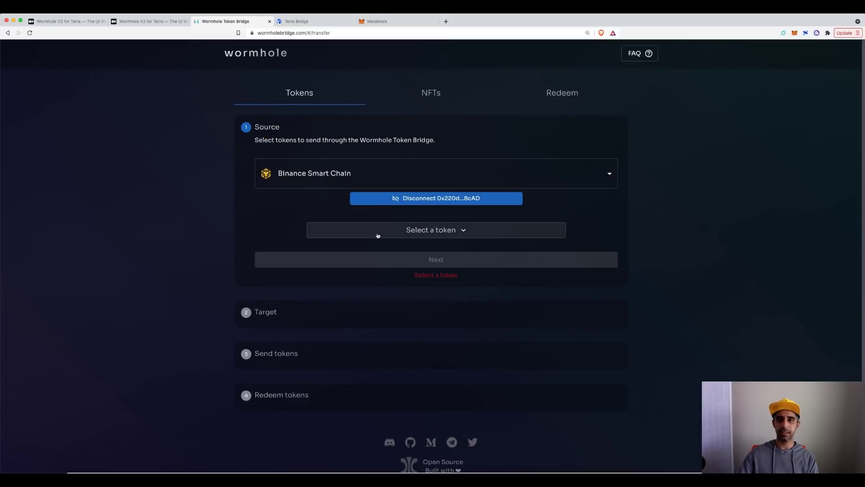
{"action": "left_click", "coordinate": [434, 230]}
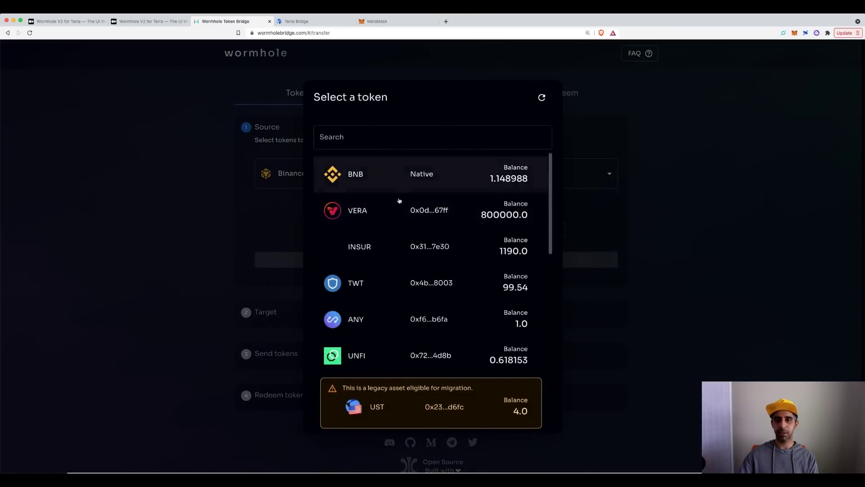
Step: Select the legacy UST with a 4.0 balance and go to its Migrate Assets page
{"action": "scroll", "coordinate": [551, 180], "scroll_direction": "down", "scroll_amount": 1}
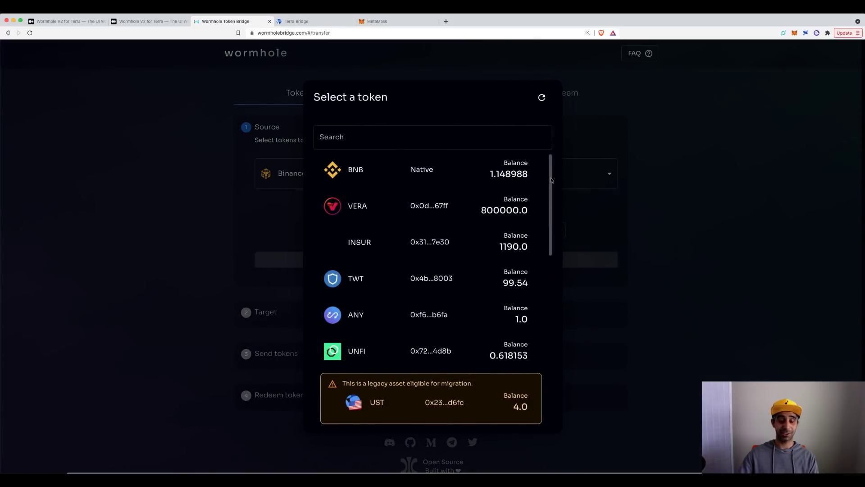
{"action": "left_click_drag", "start_coordinate": [551, 180], "coordinate": [552, 222]}
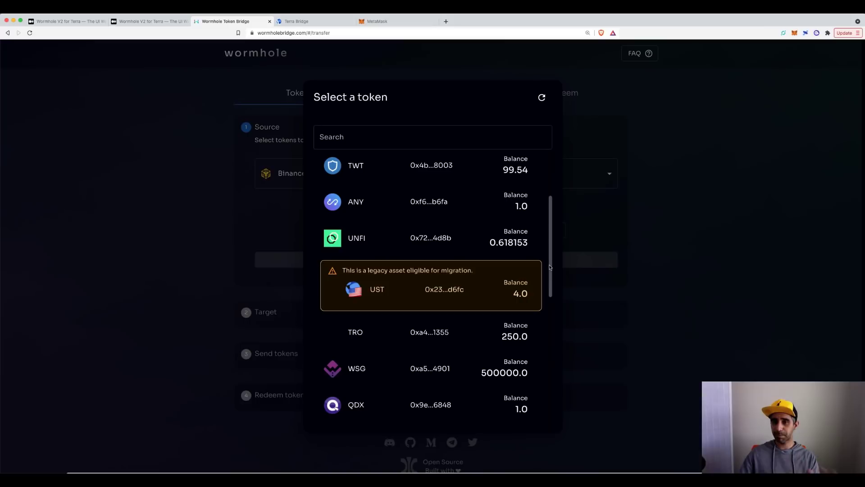
{"action": "left_click_drag", "start_coordinate": [550, 266], "coordinate": [551, 273]}
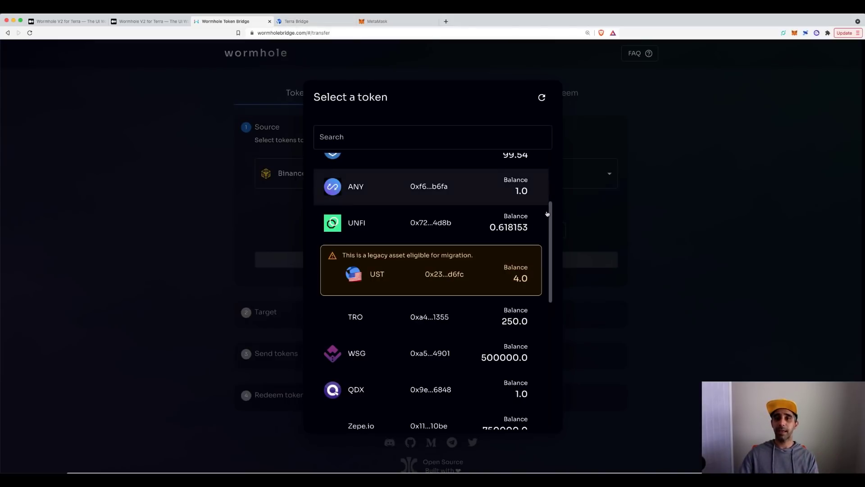
{"action": "scroll", "coordinate": [554, 239], "scroll_direction": "down", "scroll_amount": 2}
{"action": "scroll", "coordinate": [554, 252], "scroll_direction": "down", "scroll_amount": 6}
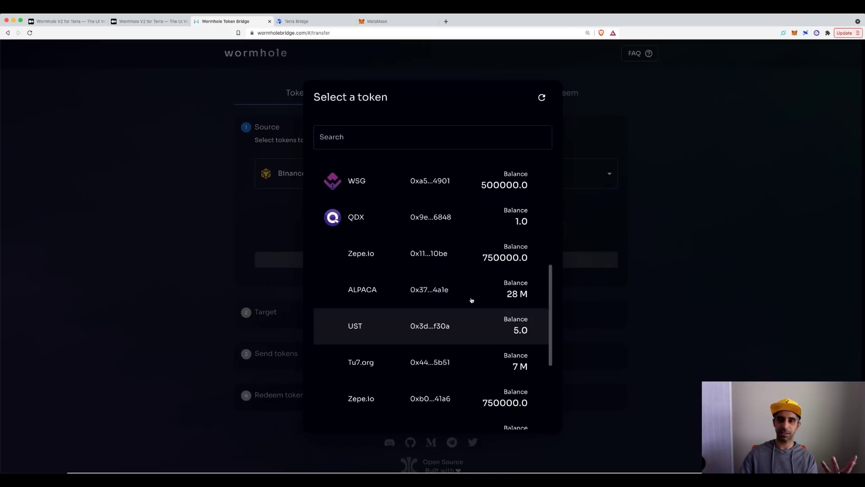
{"action": "left_click_drag", "start_coordinate": [550, 305], "coordinate": [550, 233]}
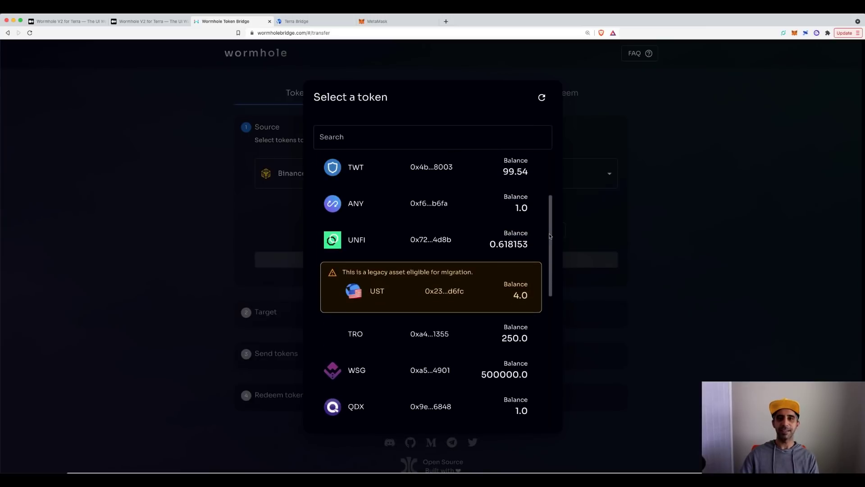
{"action": "left_click", "coordinate": [416, 281]}
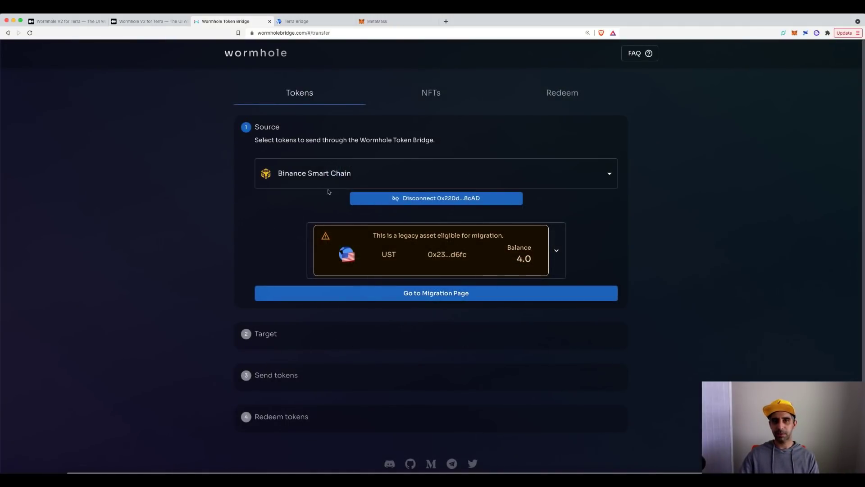
{"action": "left_click", "coordinate": [439, 299]}
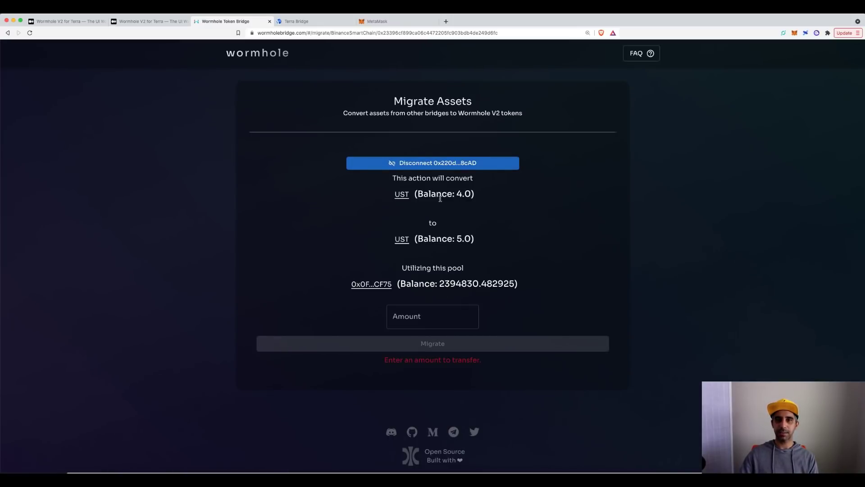
Step: Migrate 4 legacy UST, approving the spend and confirming the transaction in MetaMask
{"action": "left_click", "coordinate": [438, 318]}
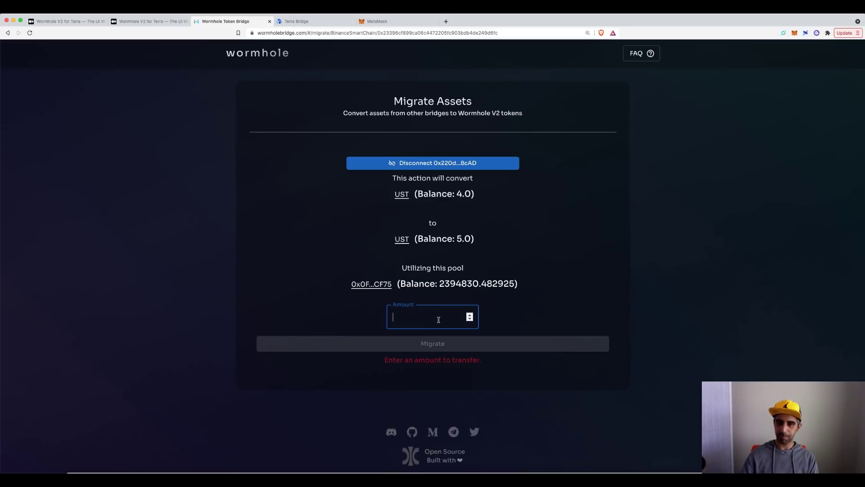
{"action": "type", "text": "4"}
{"action": "left_click", "coordinate": [433, 347]}
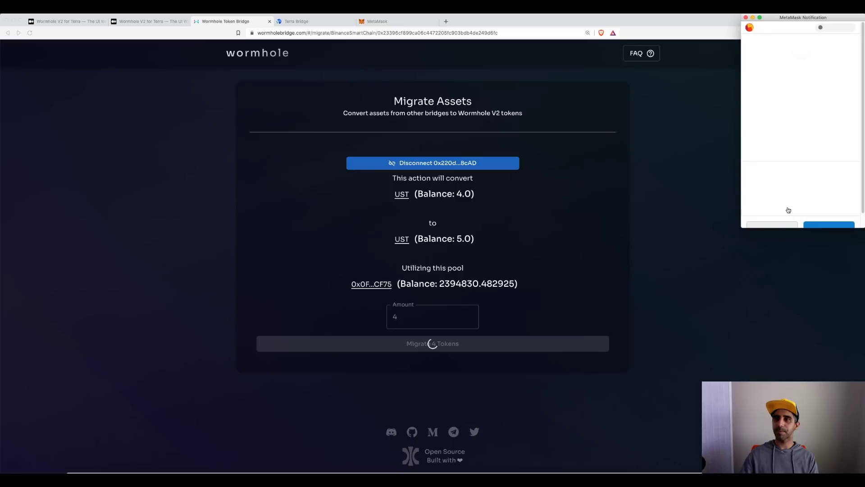
{"action": "left_click", "coordinate": [823, 225]}
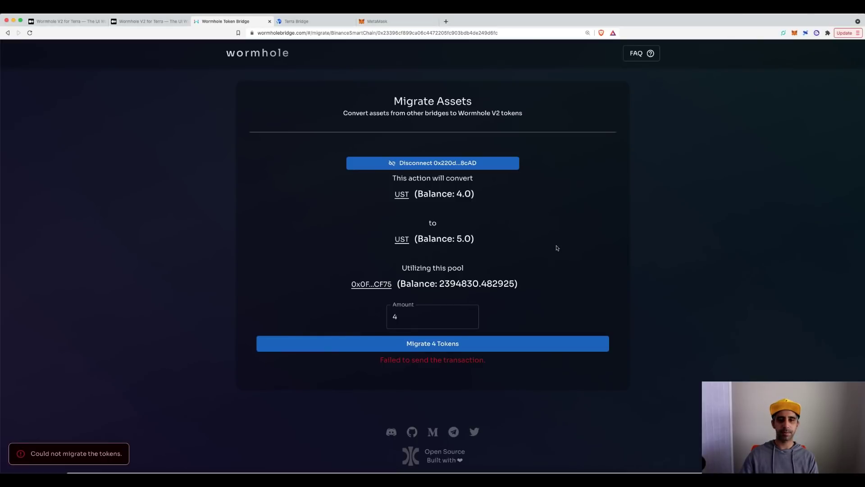
{"action": "left_click", "coordinate": [586, 343]}
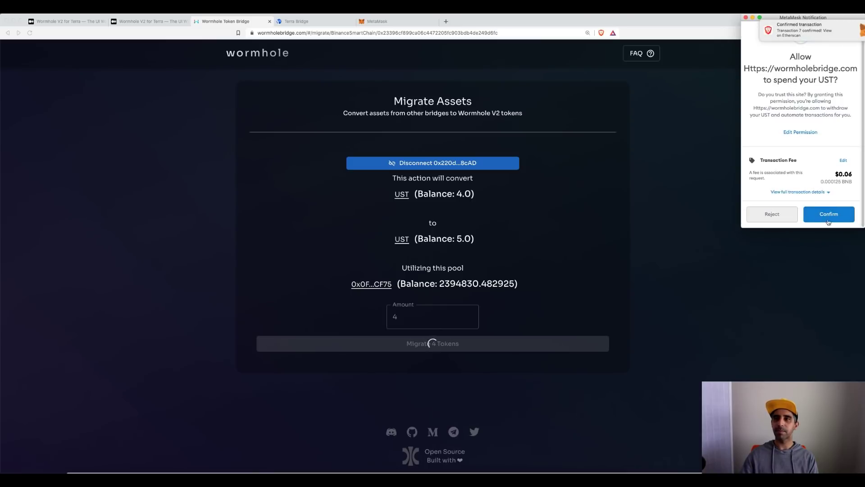
{"action": "left_click", "coordinate": [829, 224]}
{"action": "left_click", "coordinate": [829, 224]}
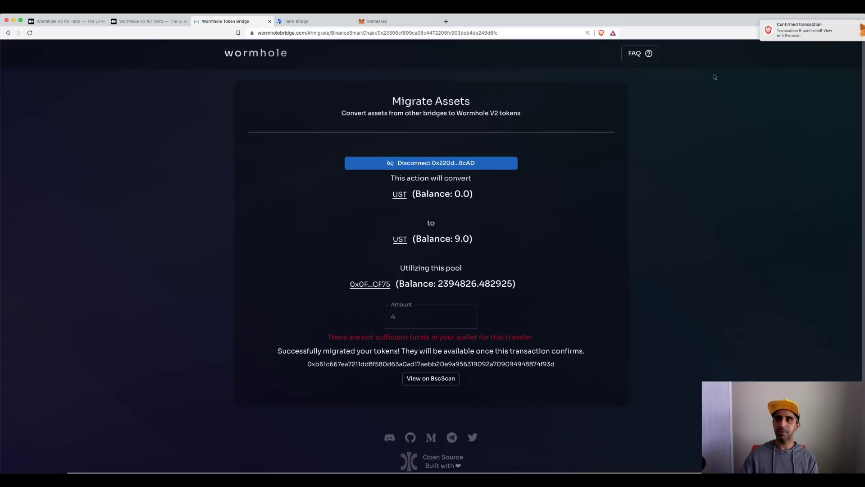
Step: Verify MetaMask shows 9 UST and 0 old UST, then return to Wormhole
{"action": "mouse_move", "coordinate": [771, 41]}
{"action": "left_click", "coordinate": [396, 21]}
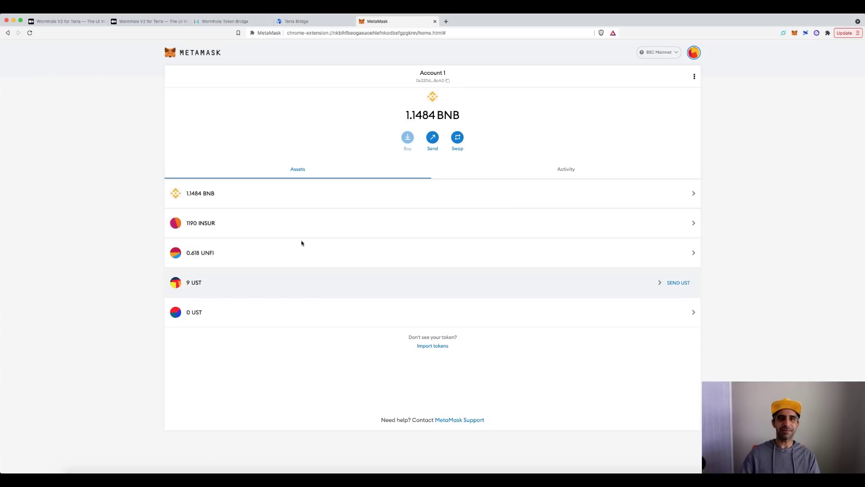
{"action": "left_click", "coordinate": [225, 21]}
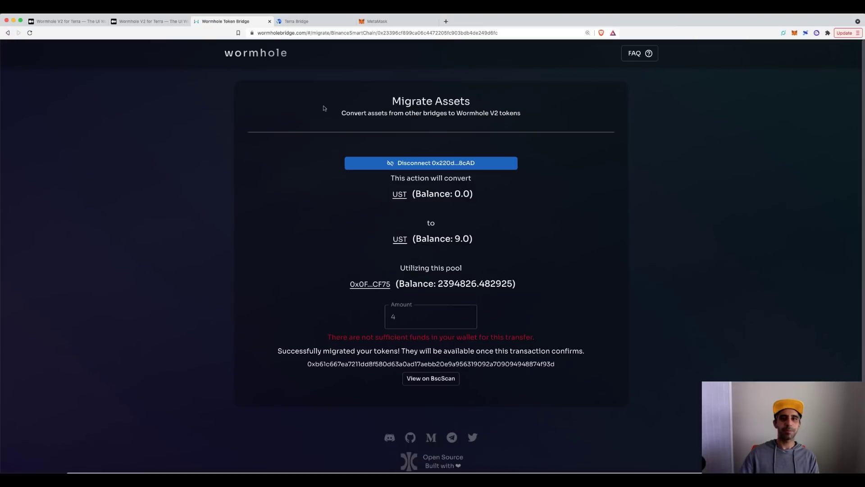
Step: Begin a fresh transfer from Ethereum, keeping MetaMask off mainnet (Chain ID 1 warning shown)
{"action": "left_click", "coordinate": [252, 55]}
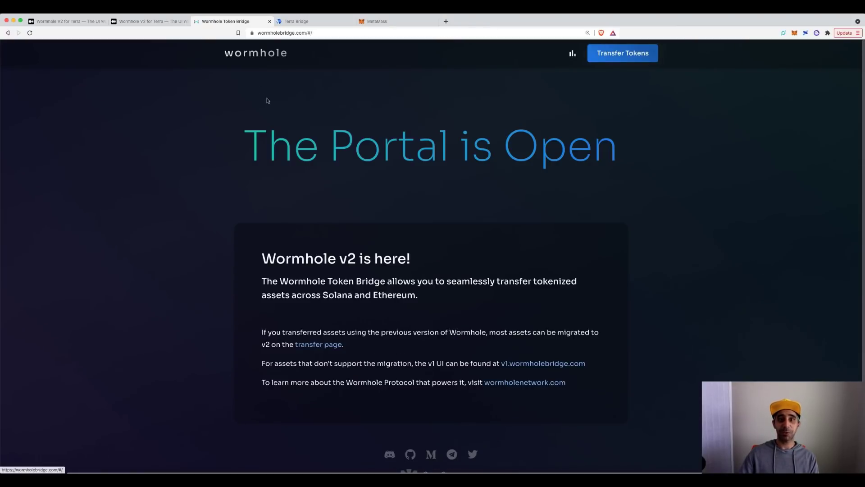
{"action": "left_click", "coordinate": [619, 55]}
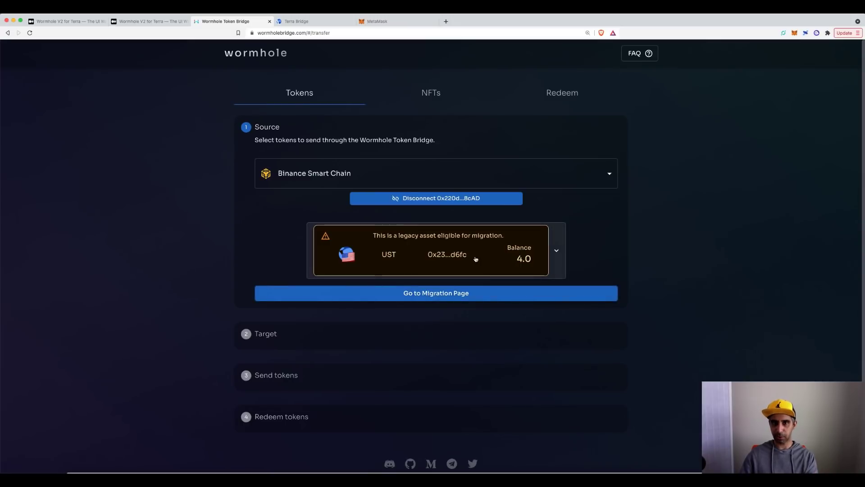
{"action": "left_click", "coordinate": [336, 165]}
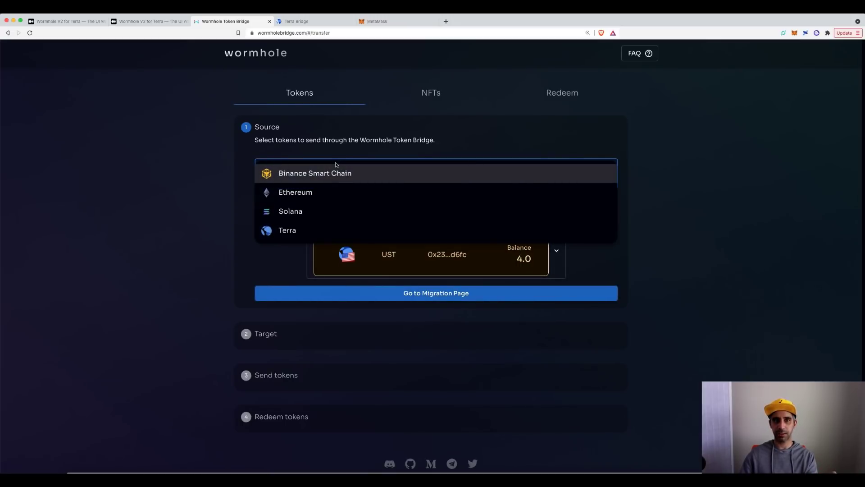
{"action": "left_click", "coordinate": [328, 194]}
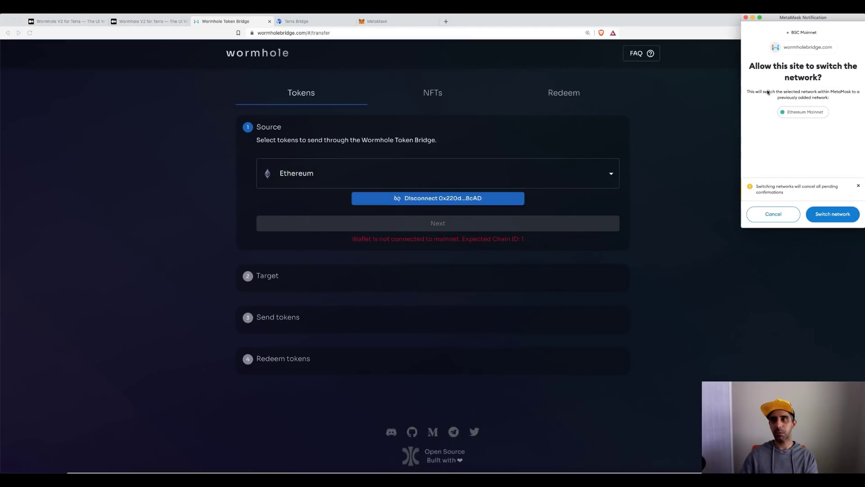
{"action": "left_click", "coordinate": [746, 18]}
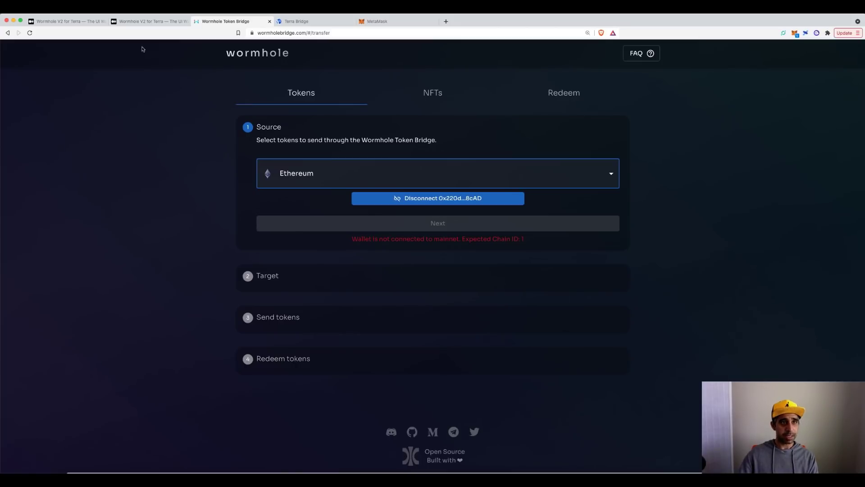
{"action": "left_click", "coordinate": [78, 22]}
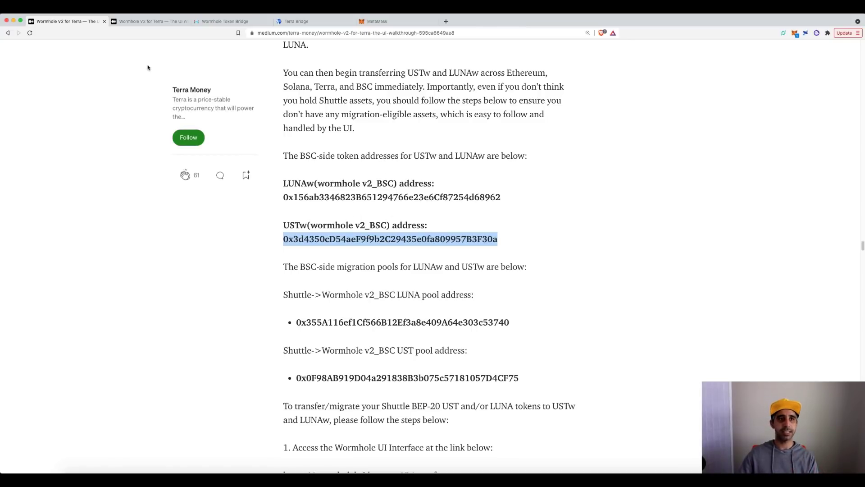
{"action": "left_click", "coordinate": [244, 22]}
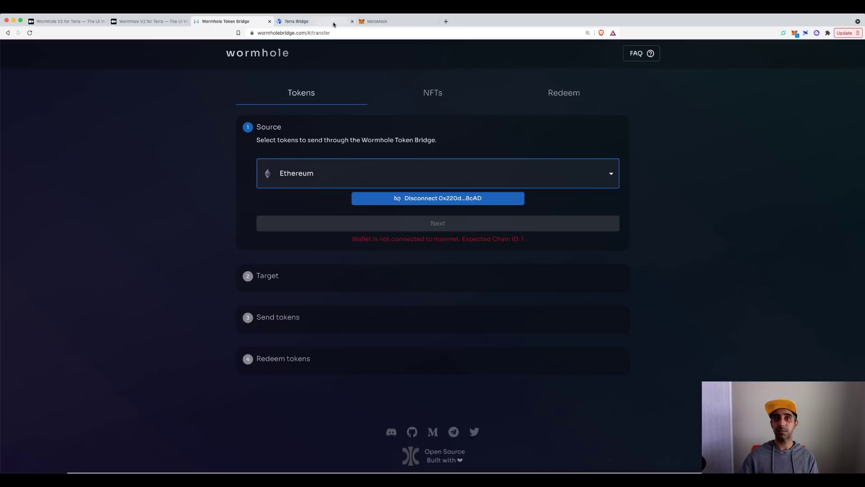
{"action": "left_click", "coordinate": [316, 21]}
{"action": "left_click", "coordinate": [230, 21]}
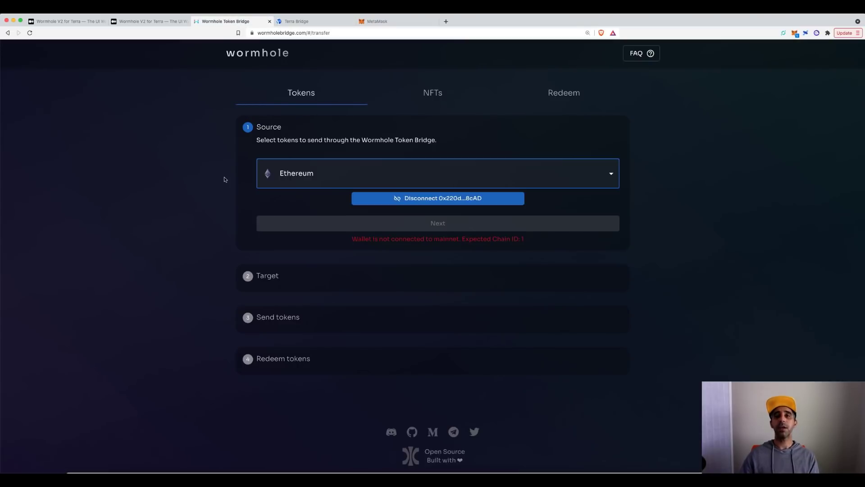